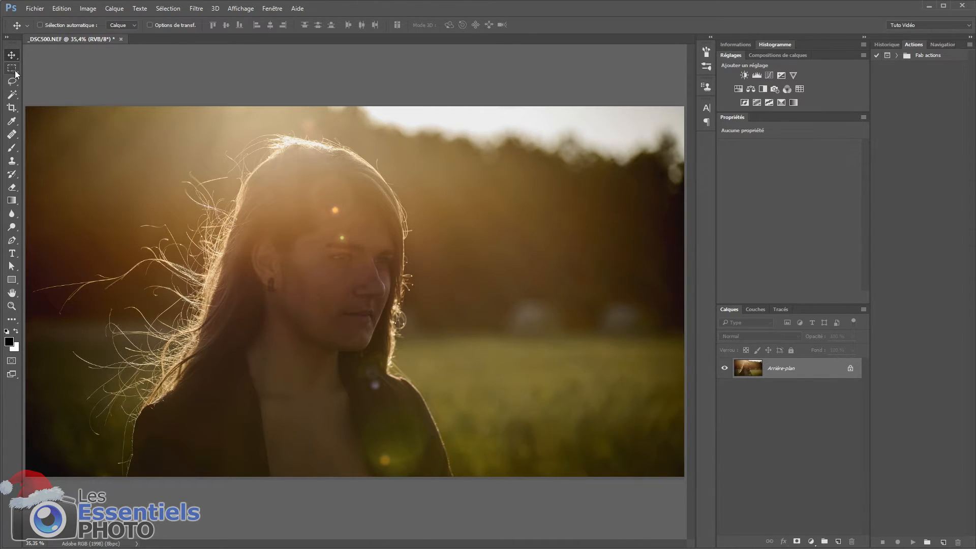
Make a rectangular selection with a fixed 2.35:1 ratio across the photo's full width and centre it vertically on the image.
{"action": "key", "text": "m"}
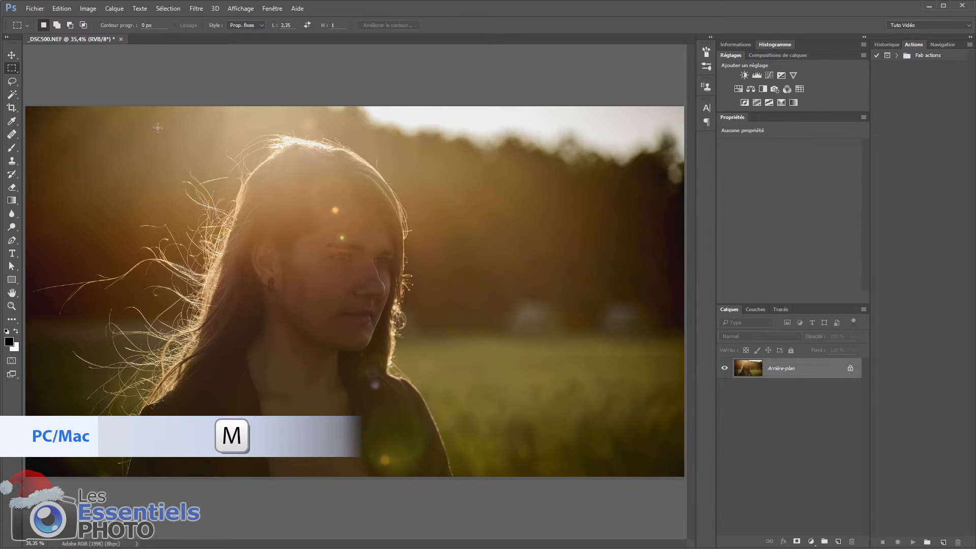
{"action": "left_click", "coordinate": [250, 26]}
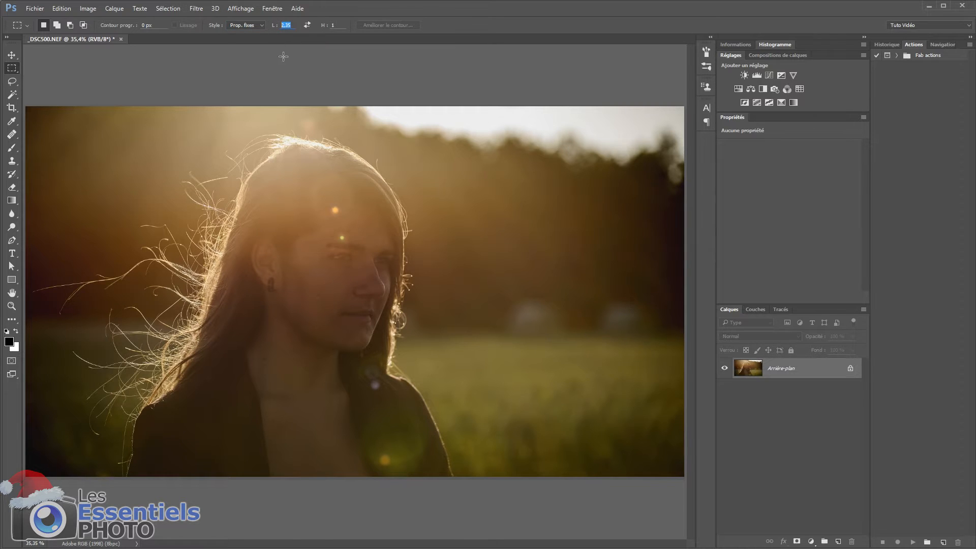
{"action": "key", "text": "Tab"}
{"action": "left_click_drag", "start_coordinate": [24, 118], "coordinate": [684, 425]}
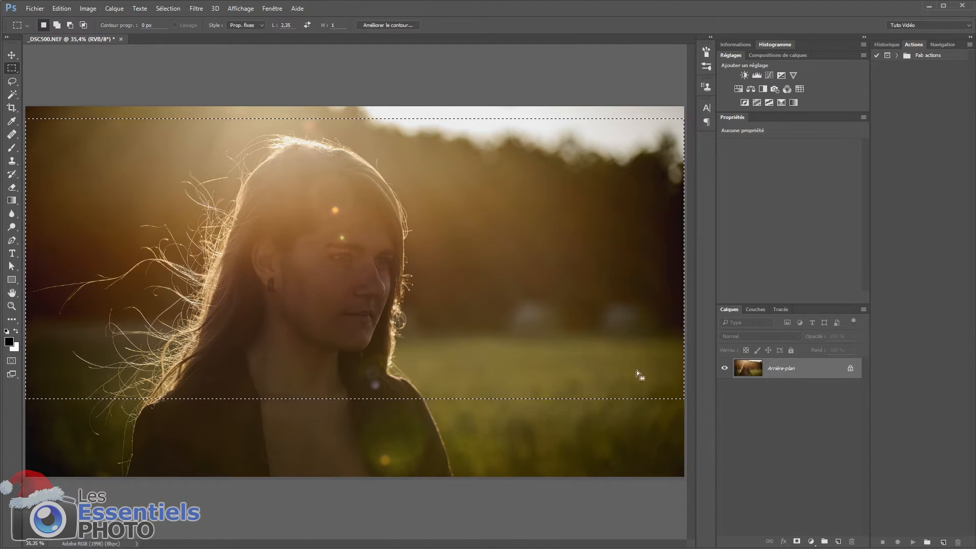
{"action": "left_click", "coordinate": [240, 8]}
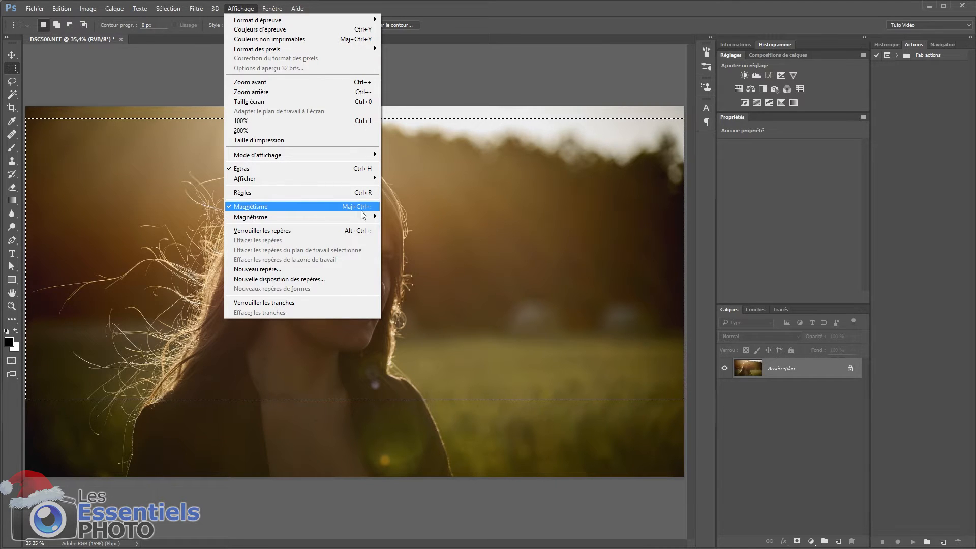
{"action": "left_click_drag", "start_coordinate": [462, 184], "coordinate": [463, 220]}
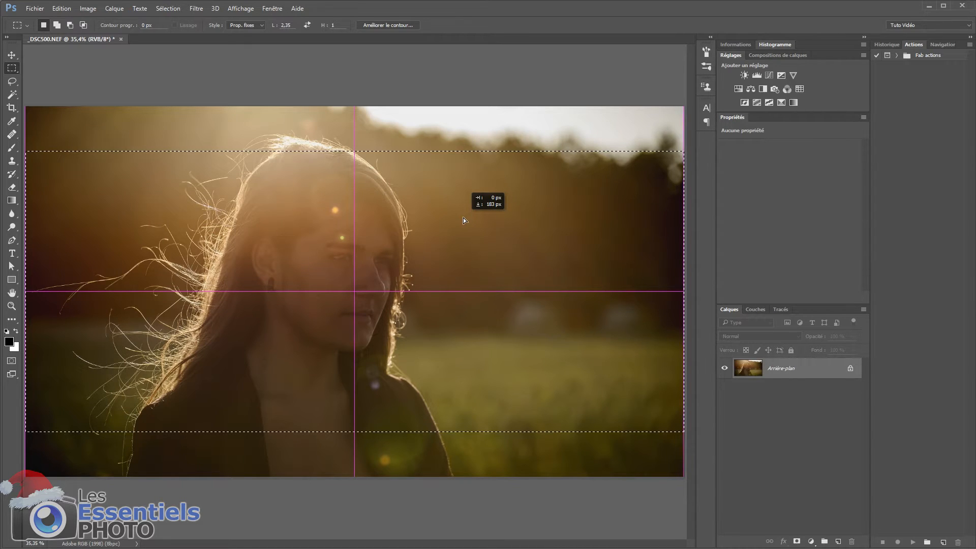
{"action": "left_click_drag", "start_coordinate": [462, 218], "coordinate": [463, 218]}
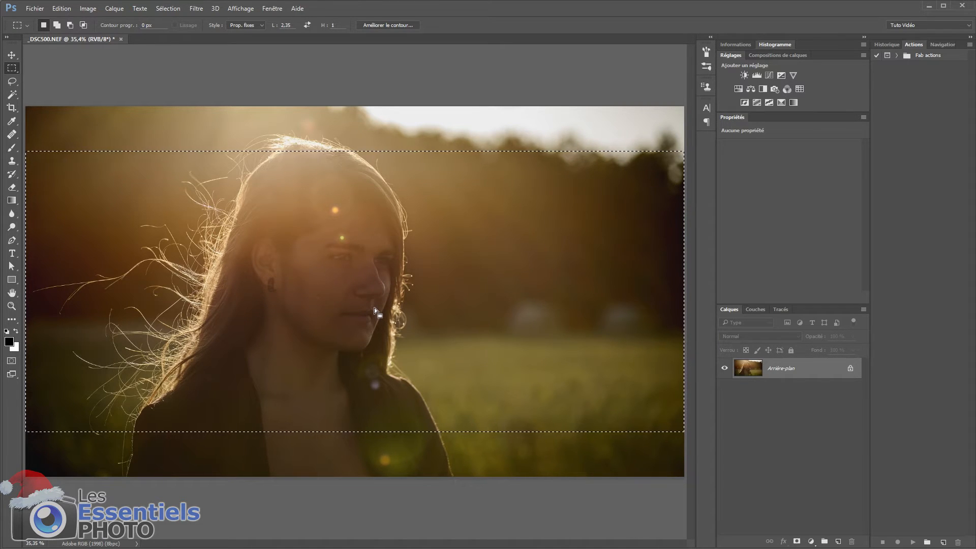
Add a black (000000) solid colour fill layer from the selection and invert its mask to leave cinema bars above and below the photo.
{"action": "left_click", "coordinate": [811, 541]}
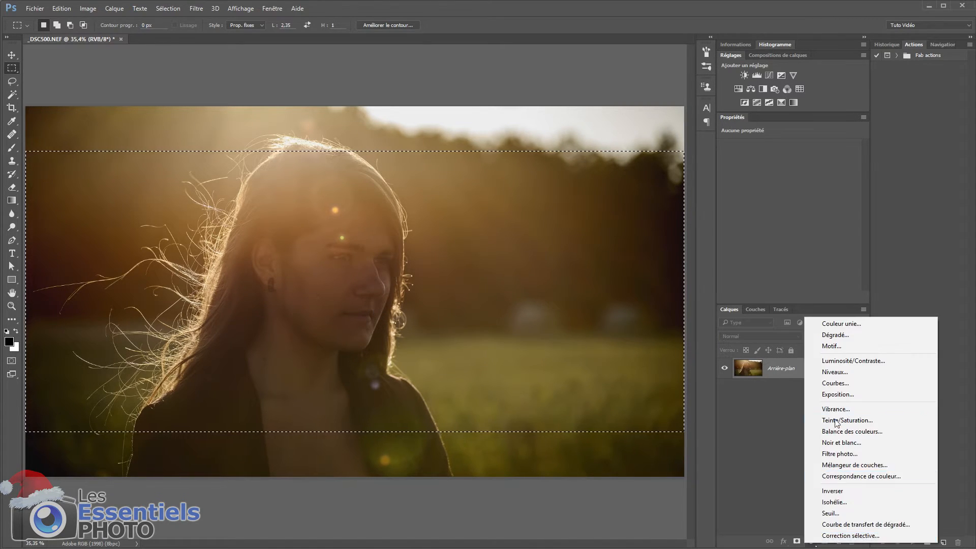
{"action": "left_click", "coordinate": [839, 324]}
{"action": "left_click_drag", "start_coordinate": [605, 329], "coordinate": [569, 374]}
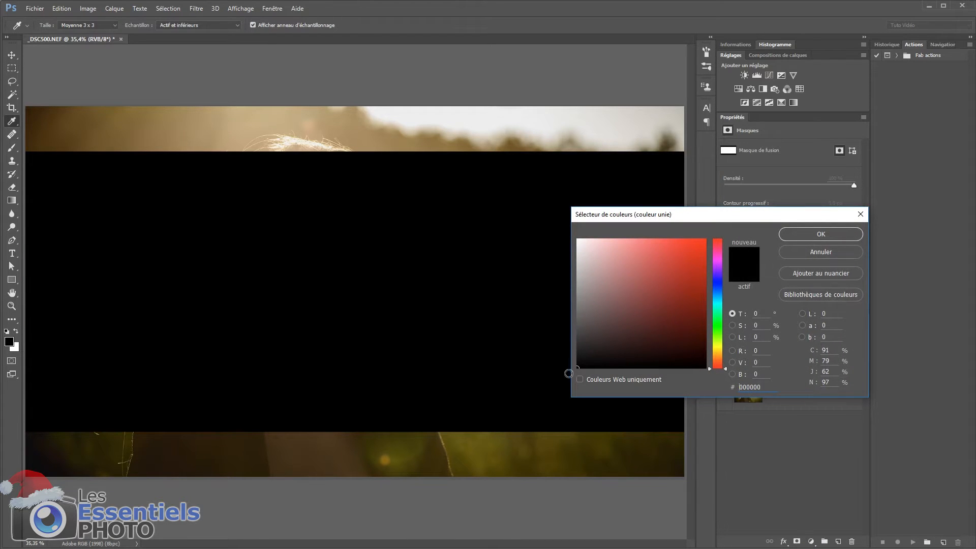
{"action": "left_click", "coordinate": [808, 234]}
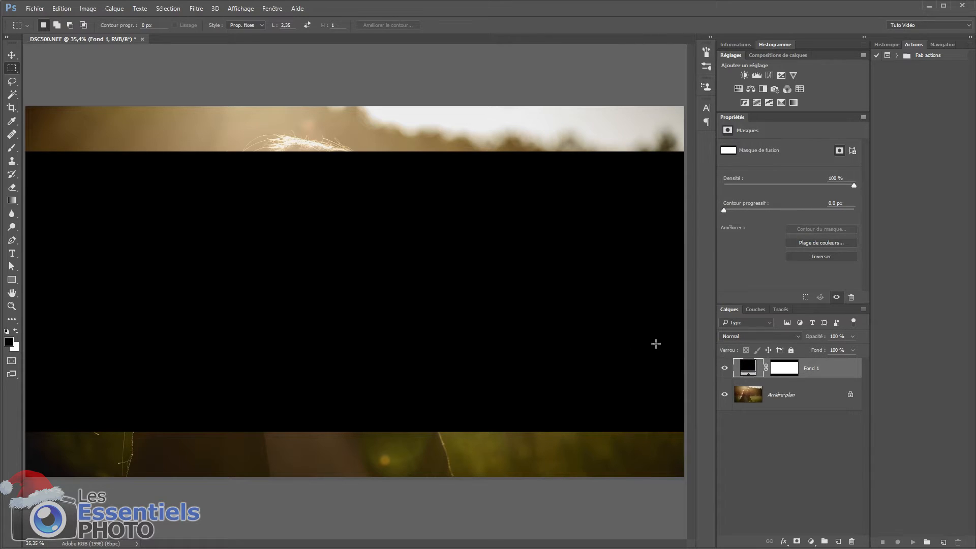
{"action": "left_click", "coordinate": [780, 367]}
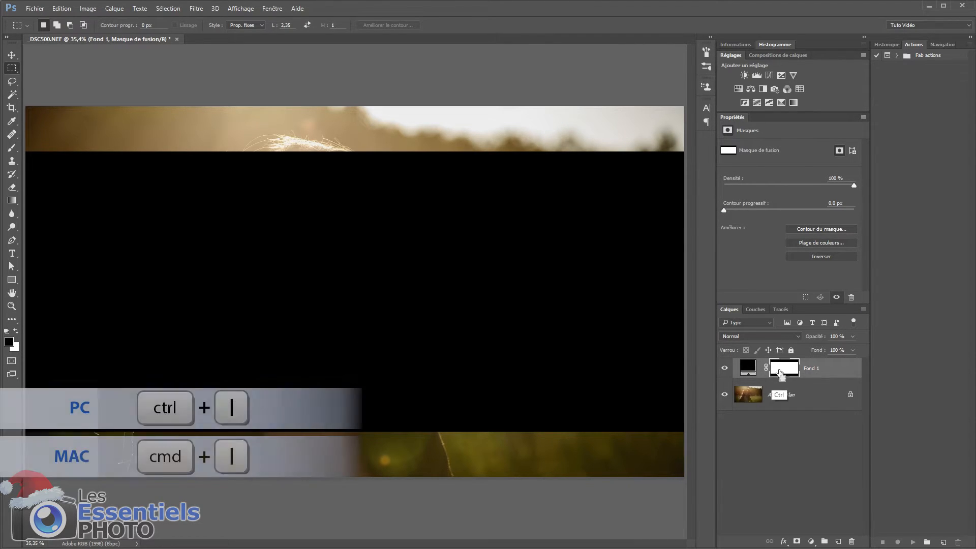
{"action": "key", "text": "ctrl+i"}
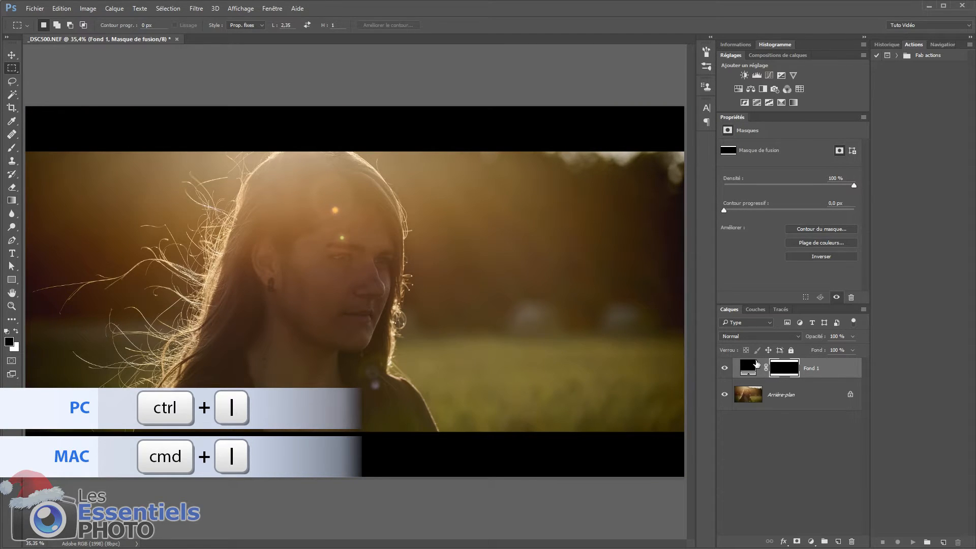
Rename the black fill layer as Cinemascope and lock it completely.
{"action": "double_click", "coordinate": [812, 370]}
{"action": "type", "text": "Cinemascope"}
{"action": "key", "text": "Return"}
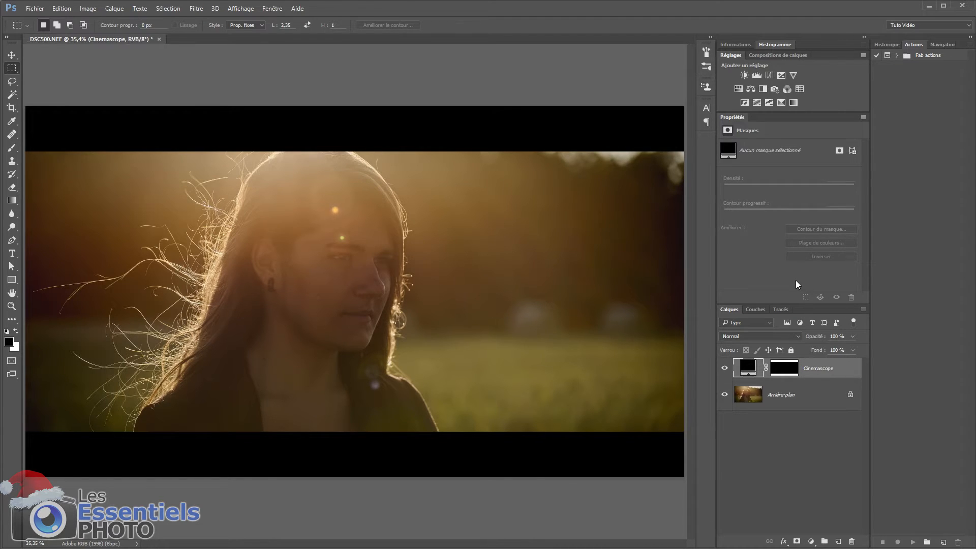
{"action": "left_click", "coordinate": [791, 351]}
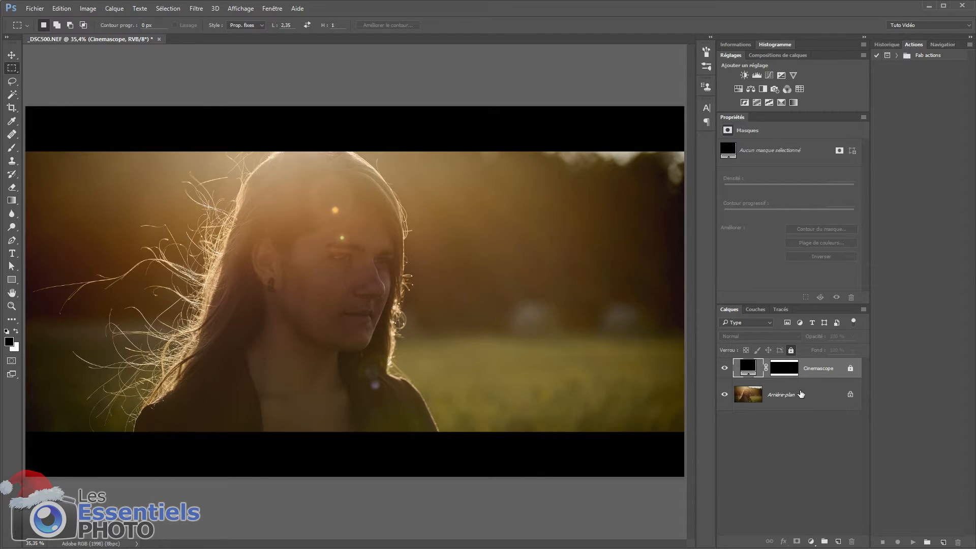
Add a Noir et blanc adjustment layer directly above the Arrière-plan layer.
{"action": "left_click", "coordinate": [799, 394]}
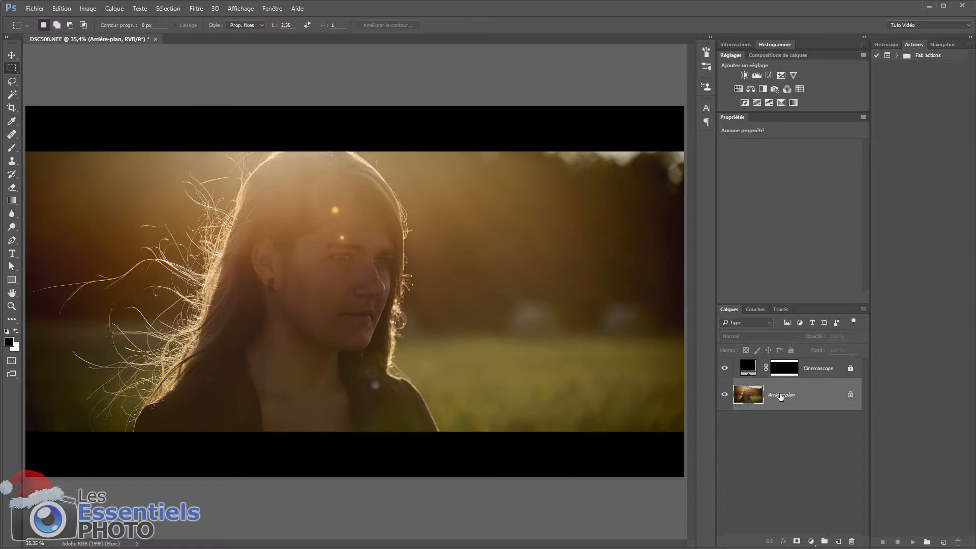
{"action": "left_click", "coordinate": [811, 542]}
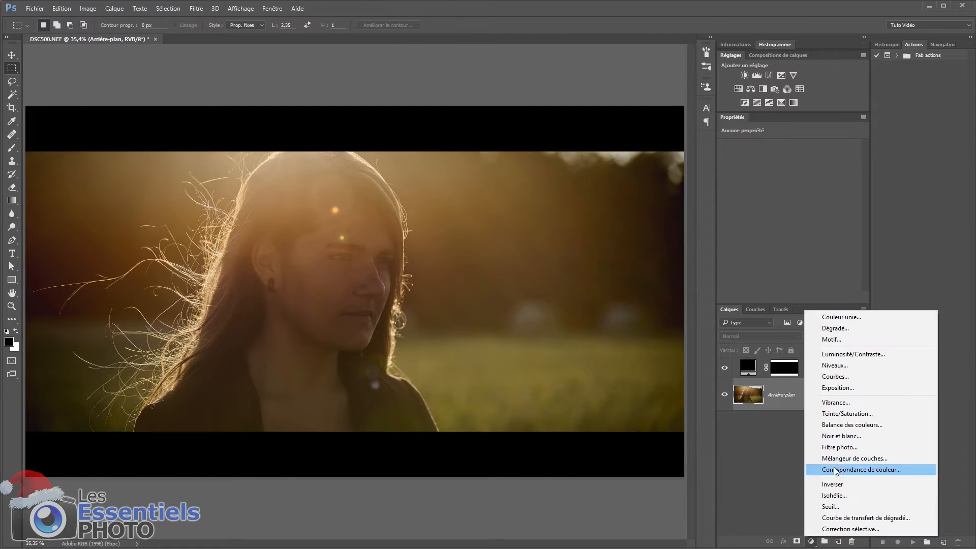
{"action": "left_click", "coordinate": [829, 437]}
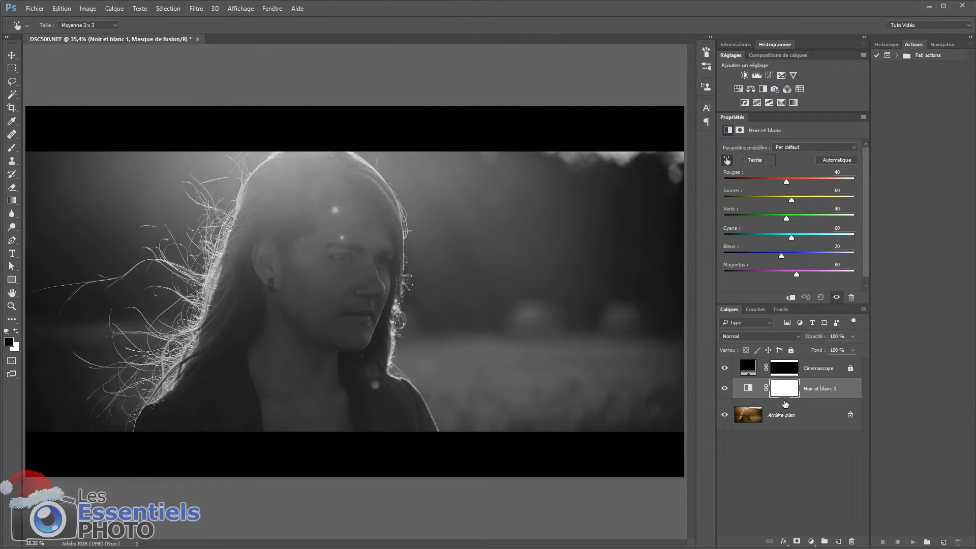
Paint the woman's hair, face and body black on the Noir et blanc mask with a soft 237 px brush.
{"action": "key", "text": "b"}
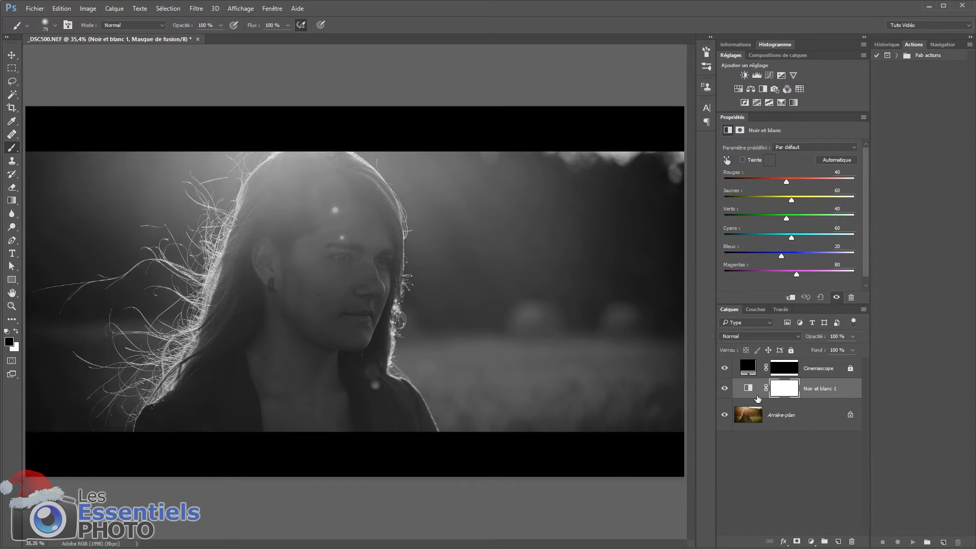
{"action": "left_click", "coordinate": [786, 389]}
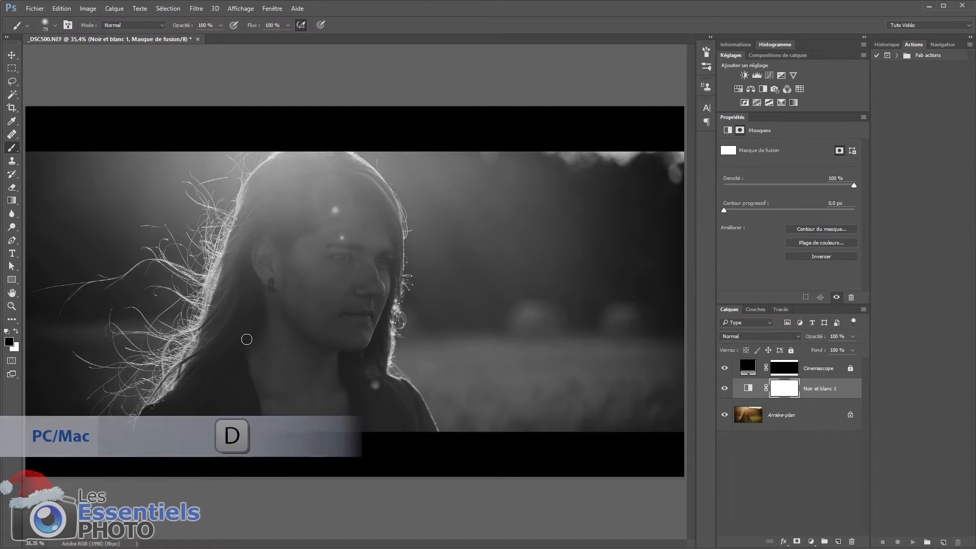
{"action": "key", "text": "d"}
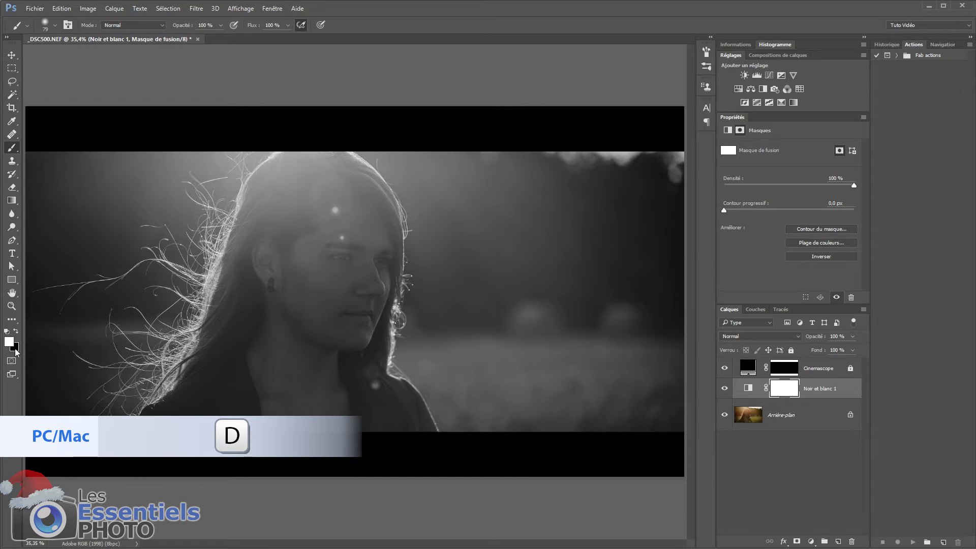
{"action": "key", "text": "x"}
{"action": "key", "text": "x"}
{"action": "key", "text": "x"}
{"action": "key", "text": "x"}
{"action": "key", "text": "x"}
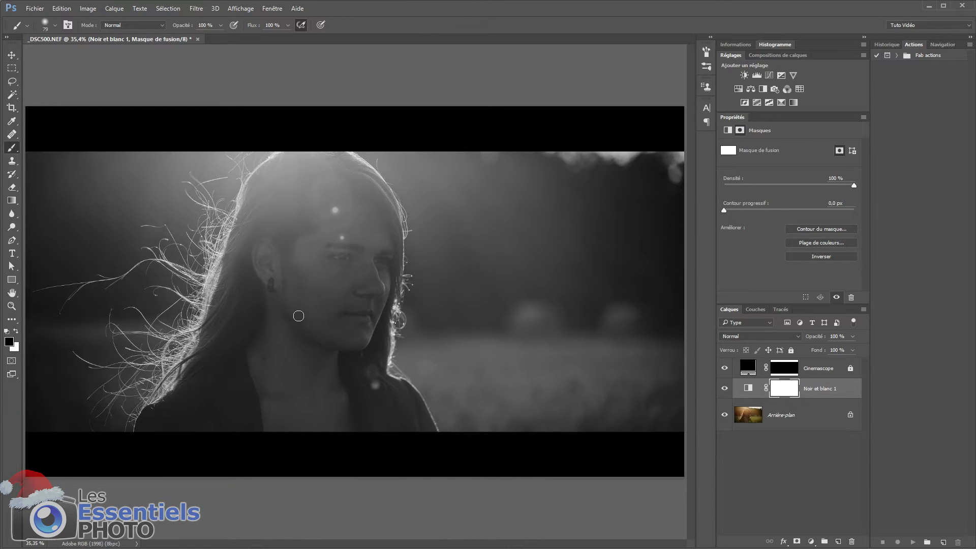
{"action": "right_click", "coordinate": [298, 275]}
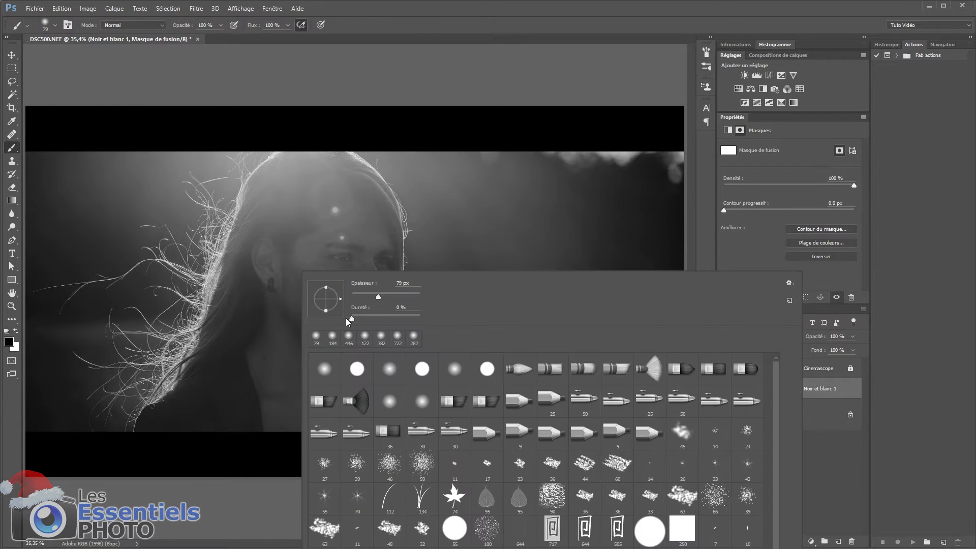
{"action": "left_click_drag", "start_coordinate": [380, 295], "coordinate": [404, 295]}
{"action": "left_click", "coordinate": [239, 318]}
{"action": "mouse_move", "coordinate": [216, 379]}
{"action": "left_mouse_down"}
{"action": "mouse_move", "coordinate": [160, 422]}
{"action": "mouse_move", "coordinate": [215, 381]}
{"action": "mouse_move", "coordinate": [227, 302]}
{"action": "mouse_move", "coordinate": [272, 189]}
{"action": "mouse_move", "coordinate": [331, 197]}
{"action": "mouse_move", "coordinate": [360, 365]}
{"action": "mouse_move", "coordinate": [409, 421]}
{"action": "mouse_move", "coordinate": [298, 435]}
{"action": "mouse_move", "coordinate": [282, 256]}
{"action": "mouse_move", "coordinate": [224, 278]}
{"action": "mouse_move", "coordinate": [371, 227]}
{"action": "left_mouse_up"}
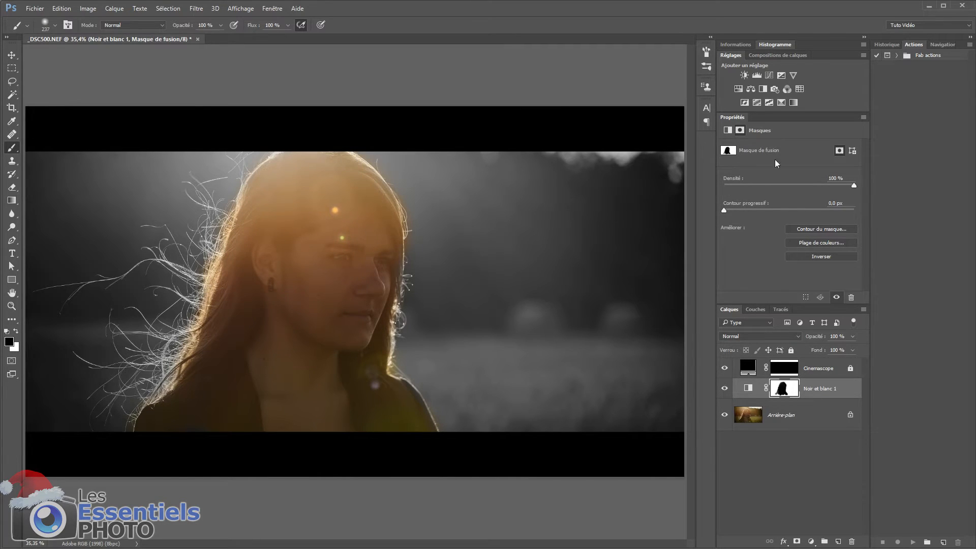
Lower the density of the Noir et blanc layer's mask to 49 %.
{"action": "left_click", "coordinate": [272, 8]}
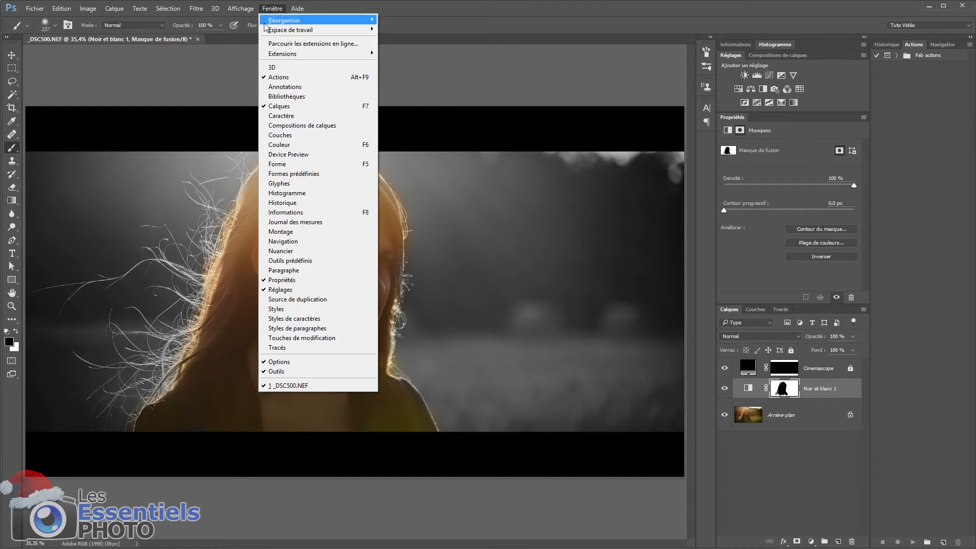
{"action": "left_click", "coordinate": [755, 255]}
{"action": "left_click_drag", "start_coordinate": [855, 189], "coordinate": [789, 193]}
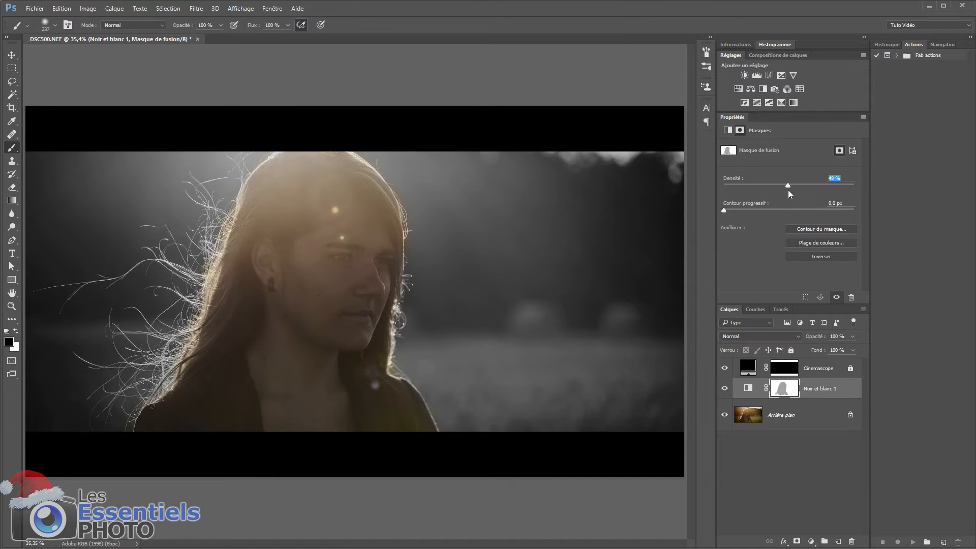
{"action": "left_click", "coordinate": [784, 200]}
Add a Balance des couleurs layer above Noir et blanc 1 without preserving luminosity, and shift its shadows towards blue.
{"action": "left_click", "coordinate": [810, 541]}
{"action": "left_click", "coordinate": [826, 431]}
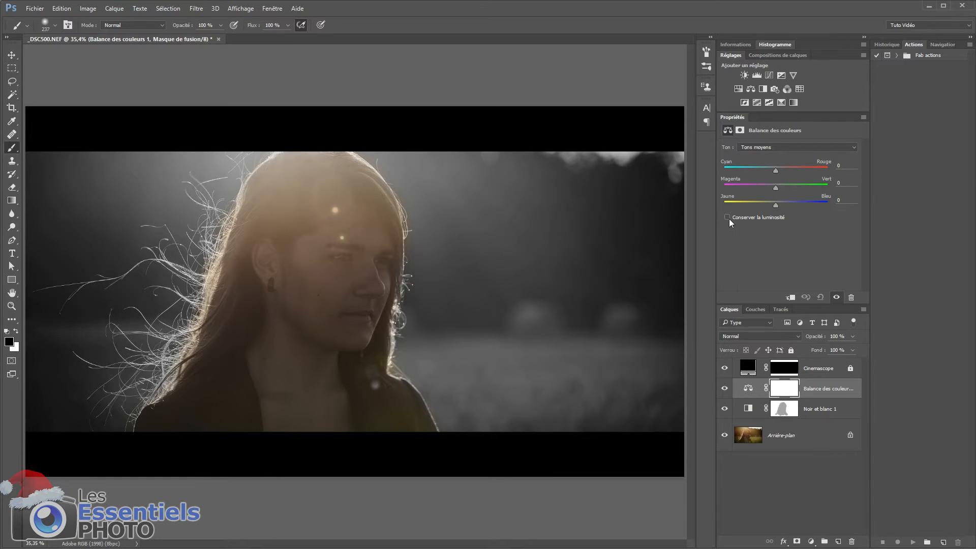
{"action": "left_click", "coordinate": [774, 148]}
{"action": "left_click", "coordinate": [770, 158]}
{"action": "left_click_drag", "start_coordinate": [775, 173], "coordinate": [808, 210]}
Shift the colour balance midtones towards cyan and blue, and set the highlights' Cyan/Rouge value to -4.
{"action": "left_click", "coordinate": [777, 147]}
{"action": "left_click", "coordinate": [775, 163]}
{"action": "left_click_drag", "start_coordinate": [773, 173], "coordinate": [792, 209]}
{"action": "left_click_drag", "start_coordinate": [773, 172], "coordinate": [769, 174]}
{"action": "left_click", "coordinate": [771, 147]}
{"action": "left_click", "coordinate": [771, 169]}
{"action": "left_click_drag", "start_coordinate": [774, 171], "coordinate": [767, 172]}
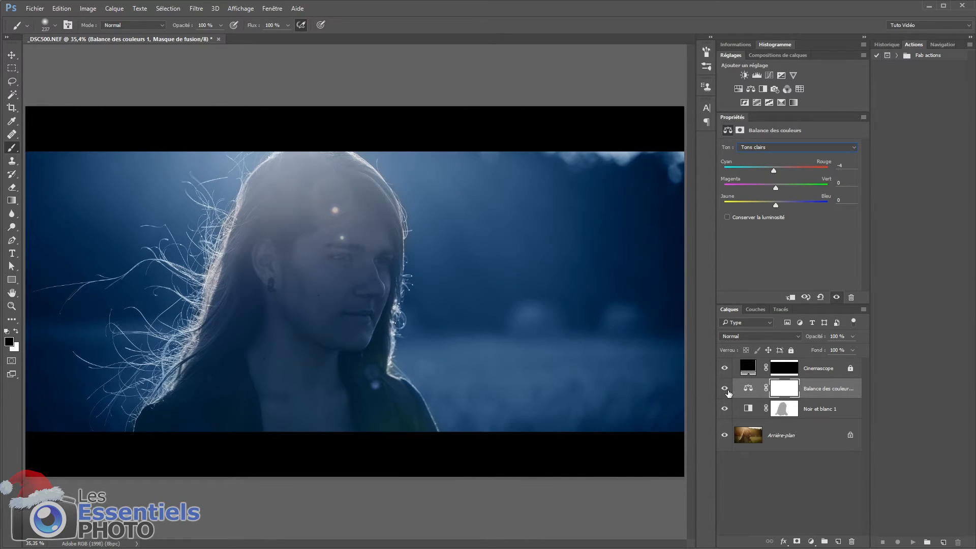
Add a Courbes layer, raising the black point to output 37 and the midpoint to input 124, output 164.
{"action": "left_click", "coordinate": [811, 542]}
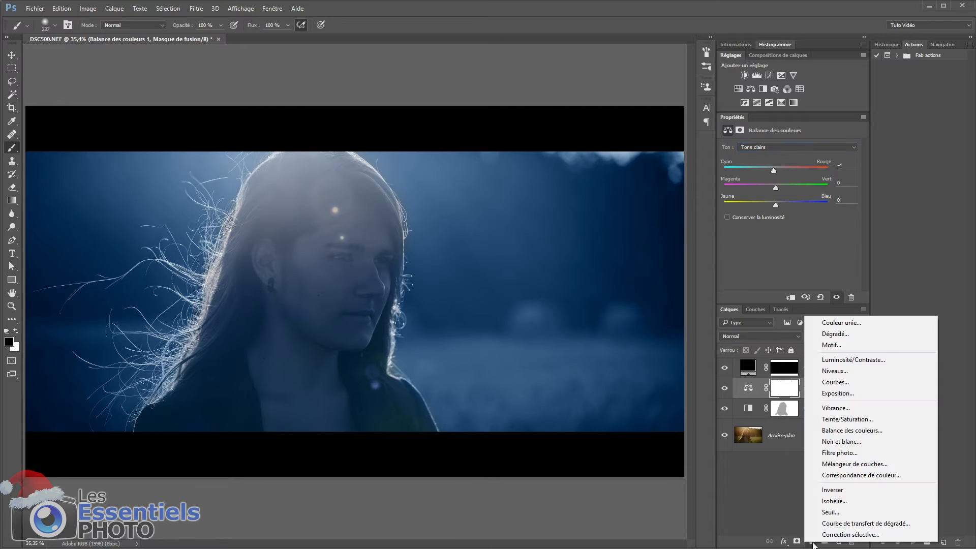
{"action": "left_click", "coordinate": [828, 382]}
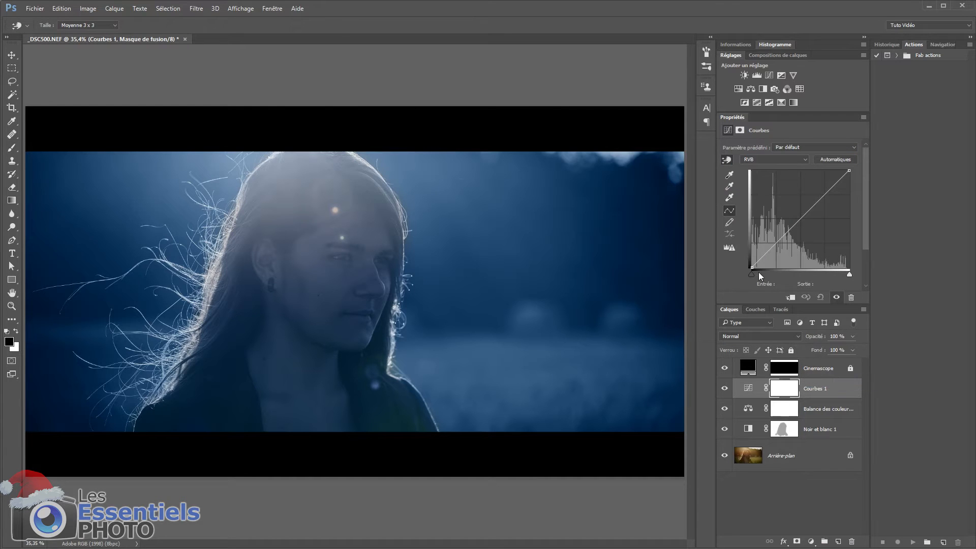
{"action": "left_click_drag", "start_coordinate": [751, 268], "coordinate": [746, 255]}
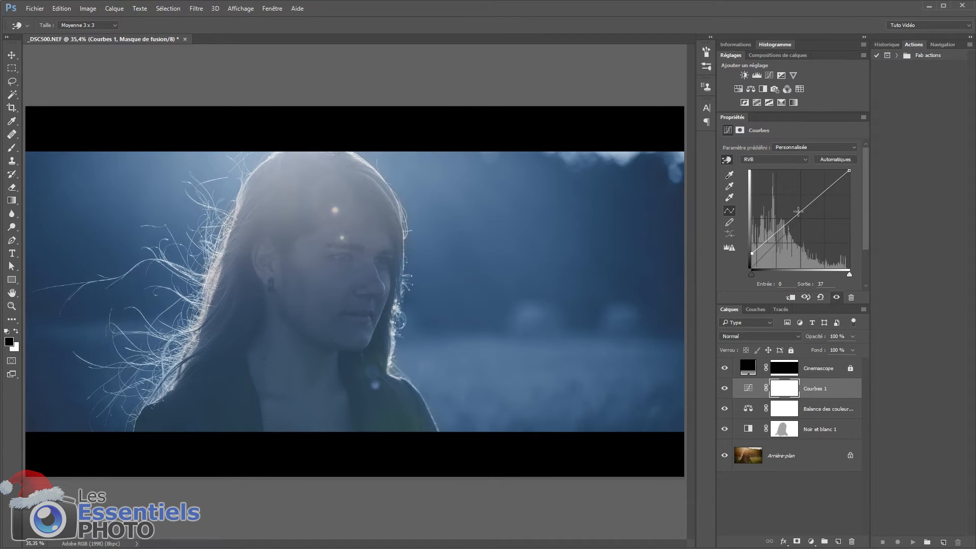
{"action": "left_click_drag", "start_coordinate": [796, 213], "coordinate": [799, 203]}
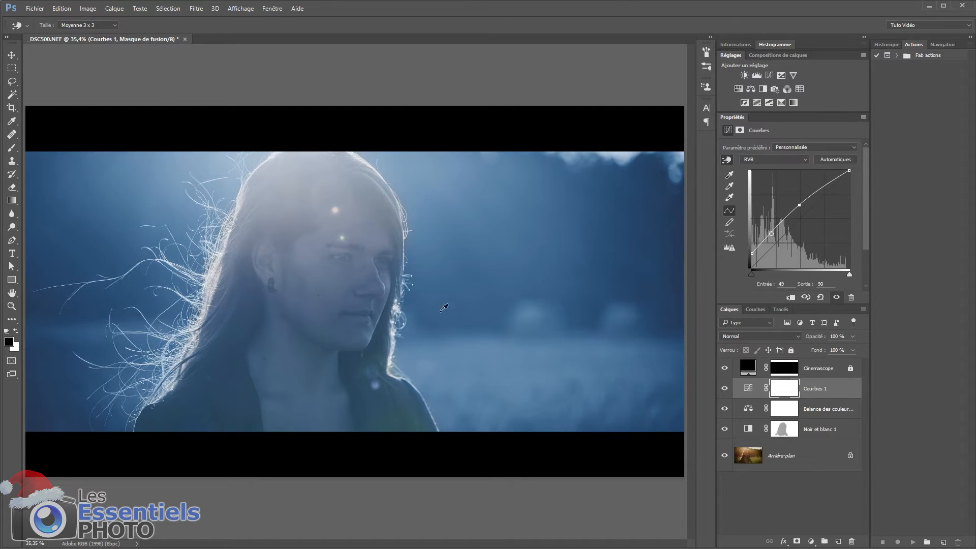
Paint black on the Courbes mask over the woman and parts of the background with a large soft brush, up to 659 px.
{"action": "key", "text": "b"}
{"action": "right_click", "coordinate": [228, 403], "text": "alt"}
{"action": "mouse_move", "coordinate": [229, 404]}
{"action": "left_mouse_down"}
{"action": "mouse_move", "coordinate": [289, 197]}
{"action": "mouse_move", "coordinate": [305, 418]}
{"action": "mouse_move", "coordinate": [320, 244]}
{"action": "left_mouse_up"}
{"action": "right_click", "coordinate": [72, 147], "text": "alt"}
{"action": "mouse_move", "coordinate": [491, 154]}
{"action": "left_mouse_down"}
{"action": "mouse_move", "coordinate": [513, 218]}
{"action": "mouse_move", "coordinate": [559, 216]}
{"action": "mouse_move", "coordinate": [516, 163]}
{"action": "left_mouse_up"}
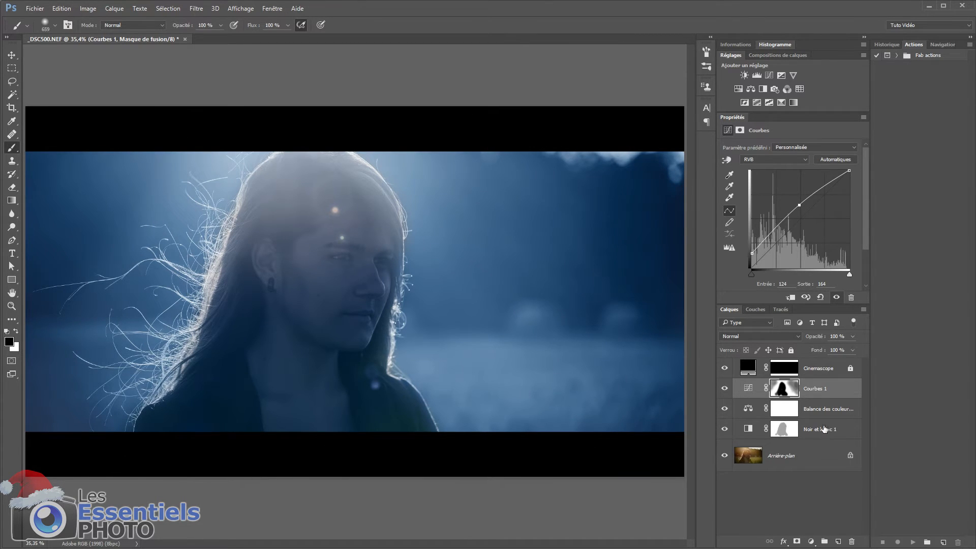
Group the Courbes, Balance des couleurs and Noir et blanc layers under the name Ambiance, and compare the image with and without the group.
{"action": "left_click", "coordinate": [816, 429], "text": "shift"}
{"action": "key", "text": "ctrl+g"}
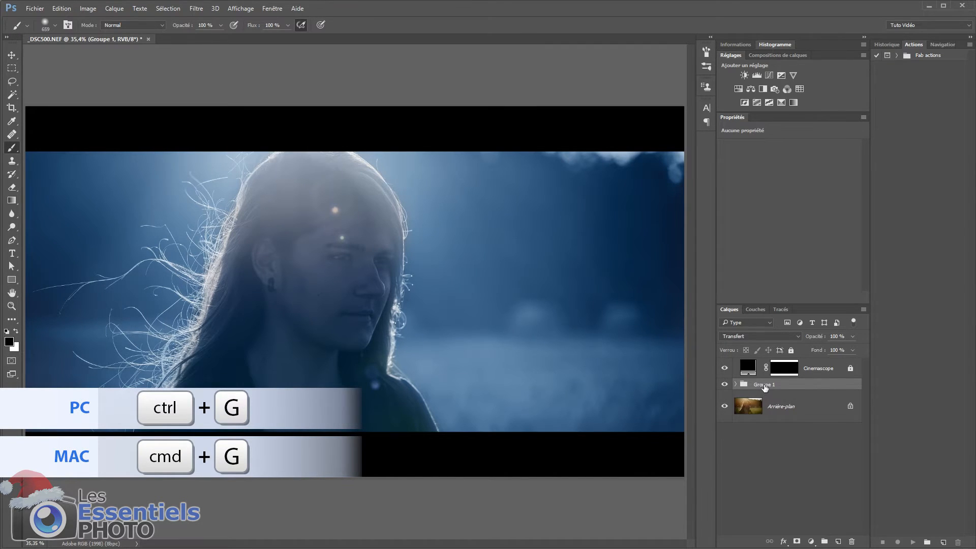
{"action": "double_click", "coordinate": [764, 384]}
{"action": "type", "text": "Amb"}
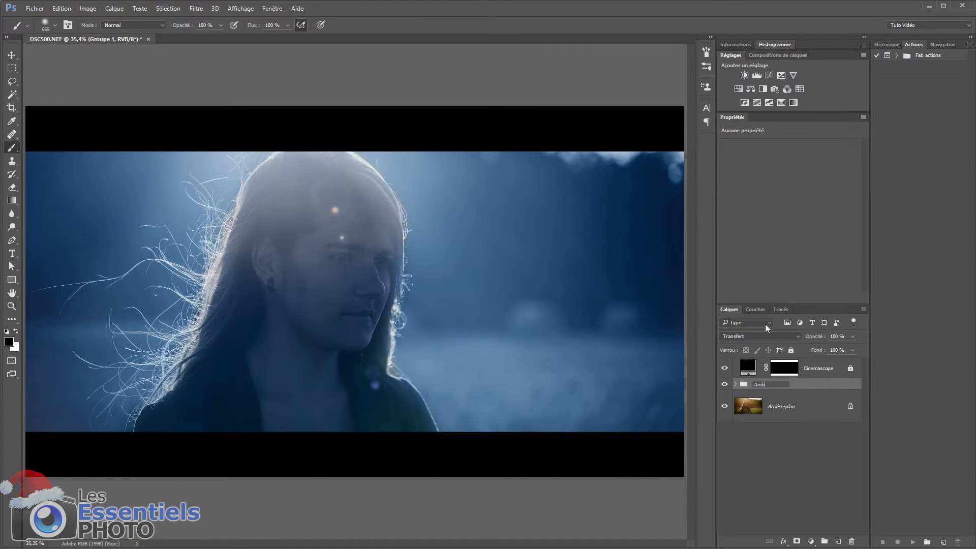
{"action": "type", "text": "iance"}
{"action": "key", "text": "Return"}
{"action": "left_click", "coordinate": [724, 385]}
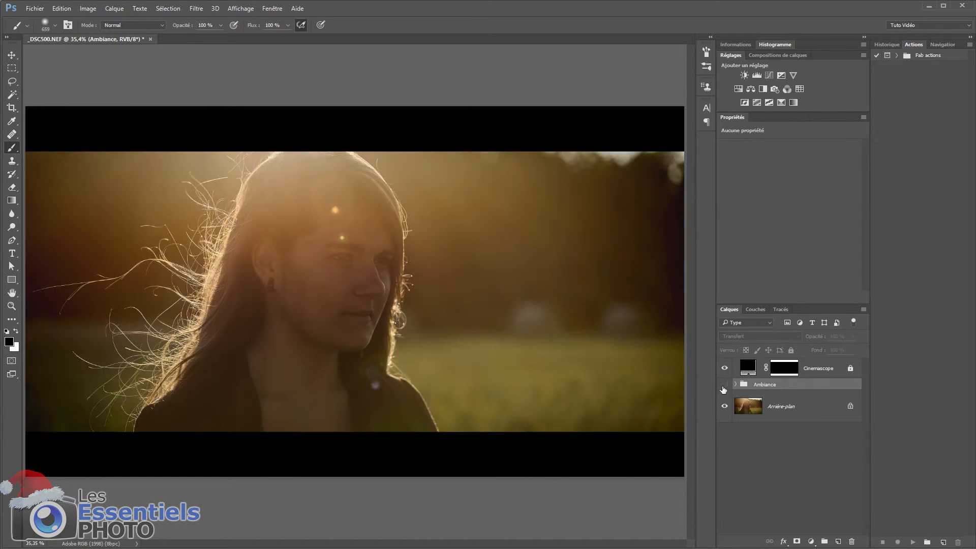
{"action": "left_click", "coordinate": [724, 385]}
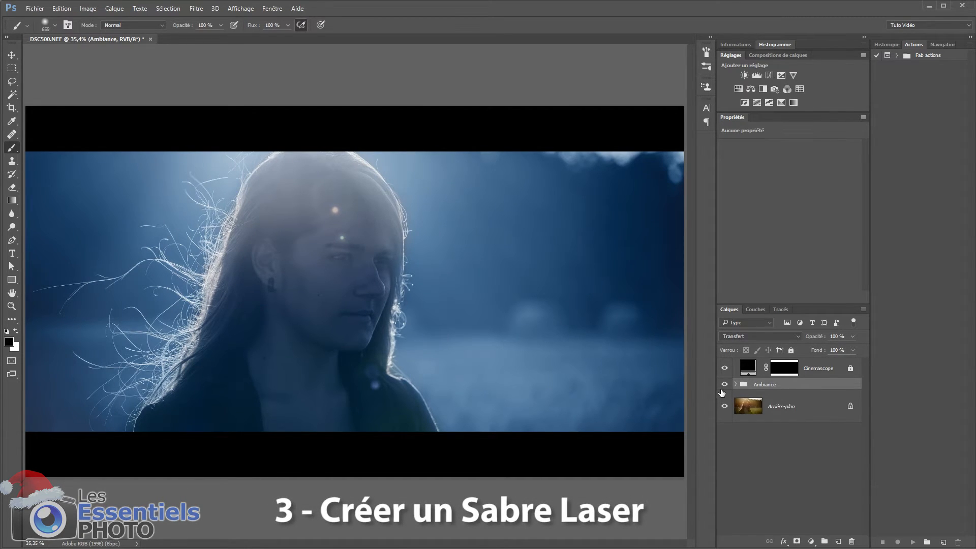
Draw a tall, narrow rectangle about 130 by 1935 px with a pale blue fill, beside the woman and across both black bars.
{"action": "key", "text": "u"}
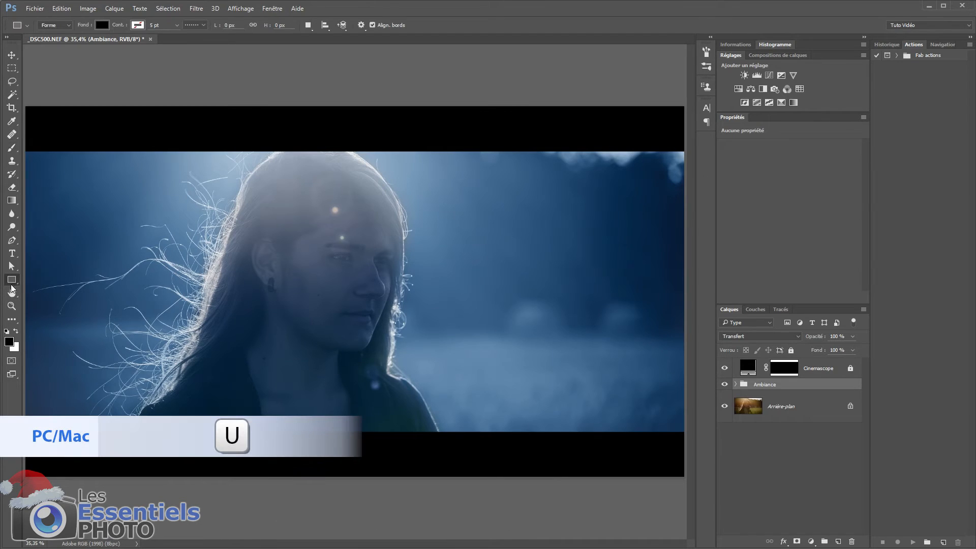
{"action": "left_click", "coordinate": [102, 25]}
{"action": "left_click", "coordinate": [164, 45]}
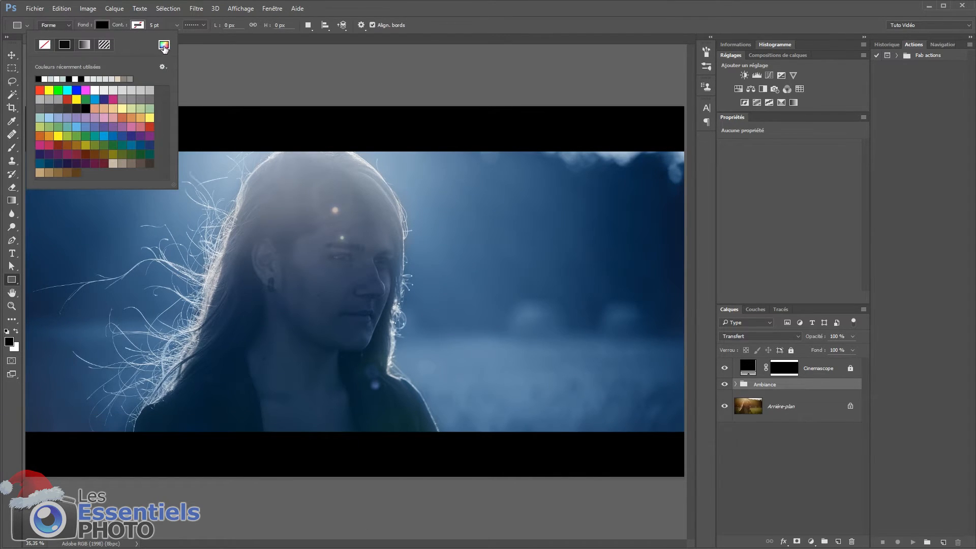
{"action": "left_click", "coordinate": [716, 298]}
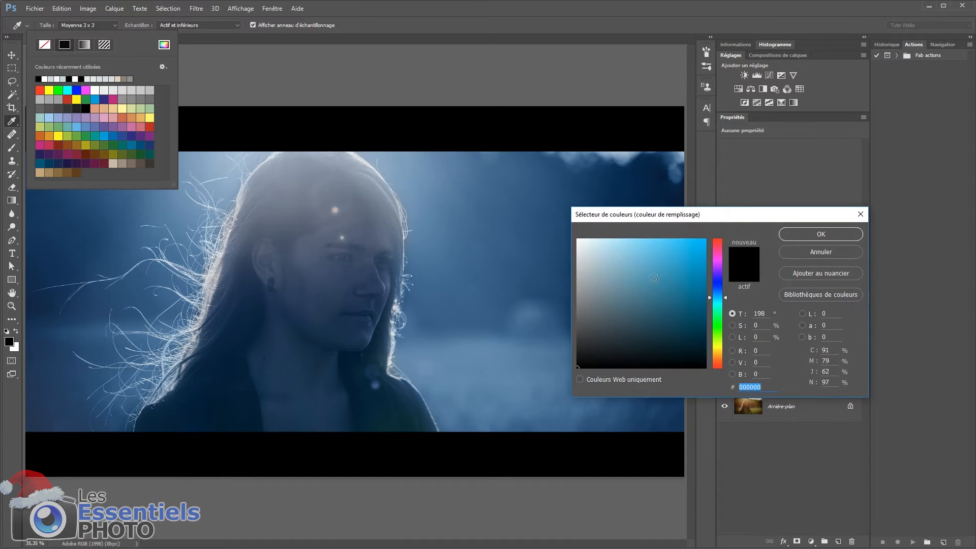
{"action": "left_click", "coordinate": [591, 255]}
{"action": "left_click", "coordinate": [780, 238]}
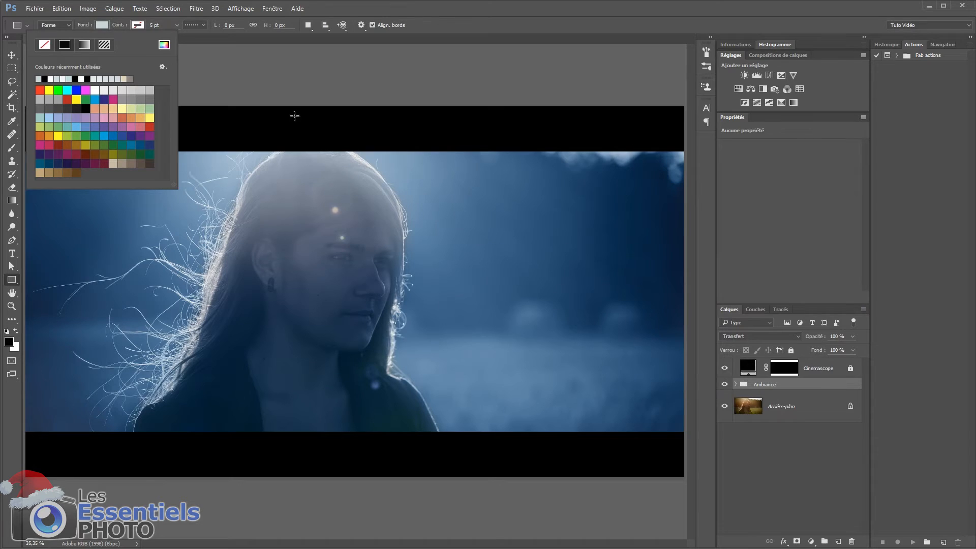
{"action": "mouse_move", "coordinate": [437, 122]}
{"action": "left_mouse_down"}
{"action": "mouse_move", "coordinate": [463, 305]}
{"action": "mouse_move", "coordinate": [461, 469]}
{"action": "left_mouse_up"}
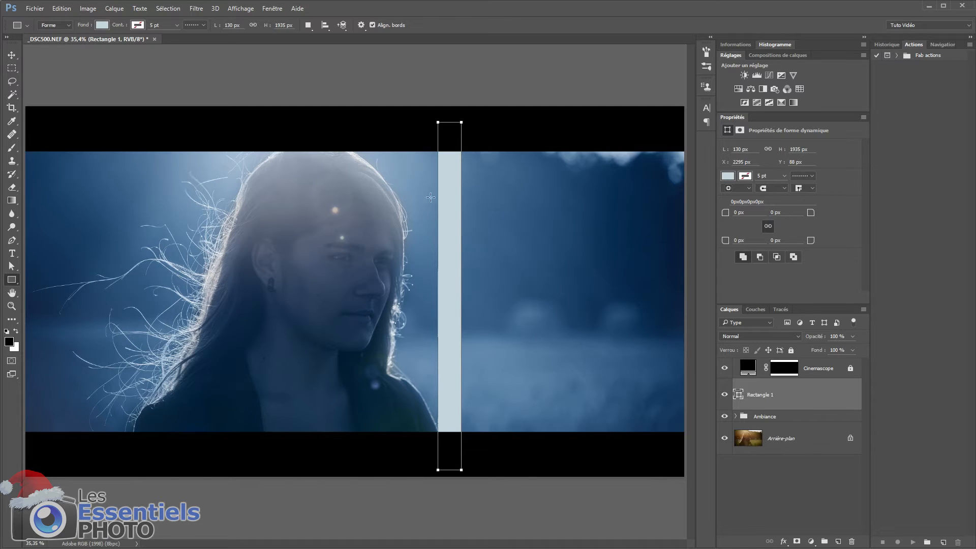
Rotate the rectangle clockwise by about 25.7 degrees and move it further away from the woman's face.
{"action": "left_click", "coordinate": [61, 8]}
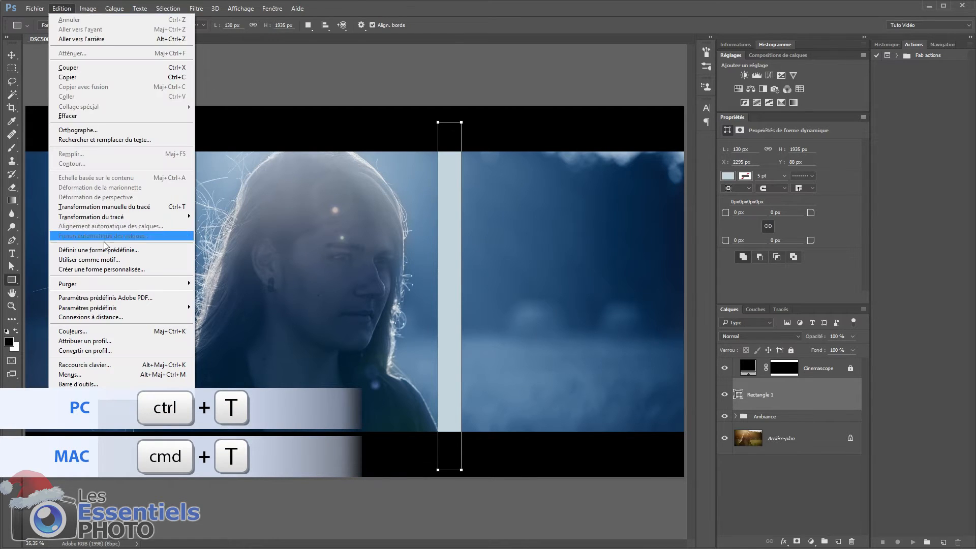
{"action": "left_click", "coordinate": [104, 206]}
{"action": "left_click_drag", "start_coordinate": [477, 120], "coordinate": [556, 162]}
{"action": "left_click_drag", "start_coordinate": [482, 241], "coordinate": [560, 247]}
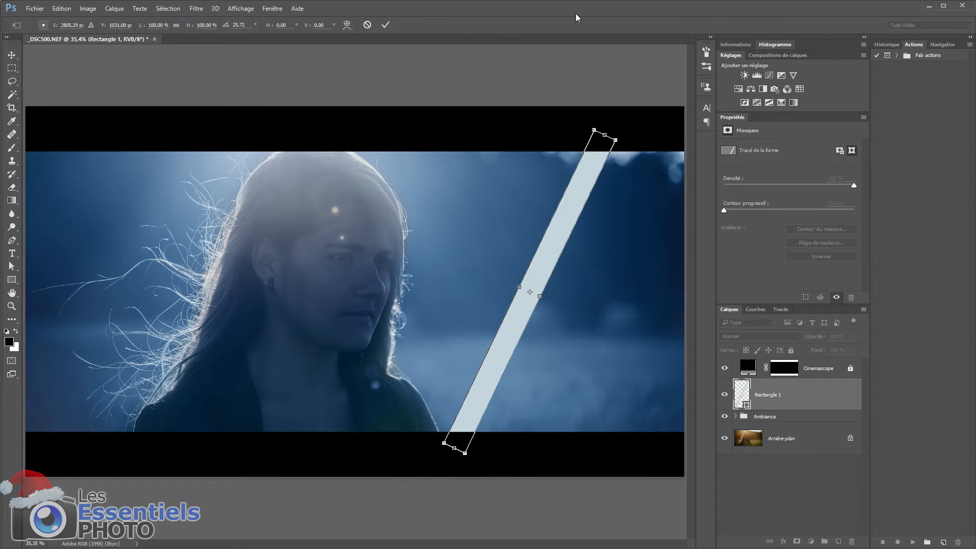
{"action": "key", "text": "Return"}
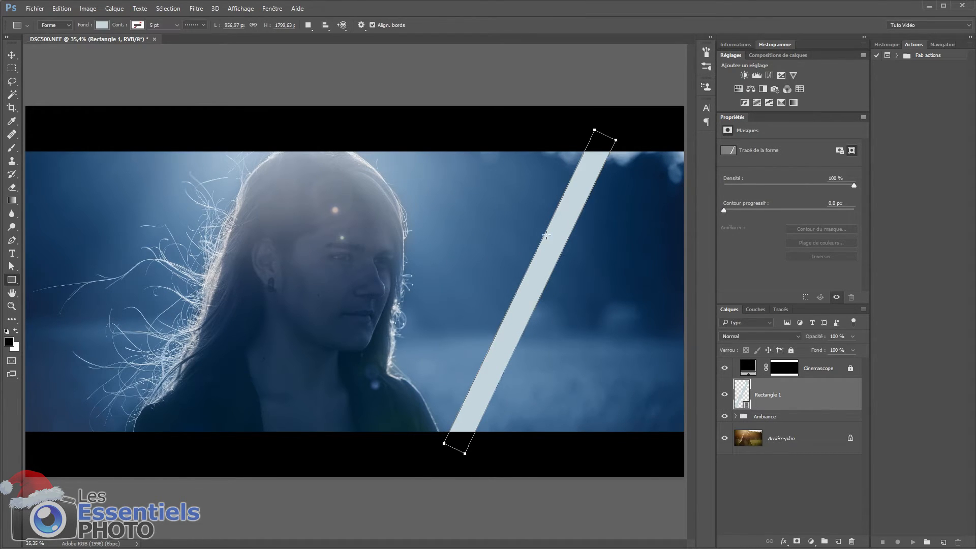
Rename the tilted rectangle's layer as Sabre.
{"action": "double_click", "coordinate": [768, 395]}
{"action": "type", "text": "Sabre"}
{"action": "key", "text": "Return"}
Add an outer Contour of 13 px in cyan #2cf3ff to the Sabre layer style, copying its colour code.
{"action": "double_click", "coordinate": [795, 400]}
{"action": "left_click_drag", "start_coordinate": [379, 105], "coordinate": [320, 95]}
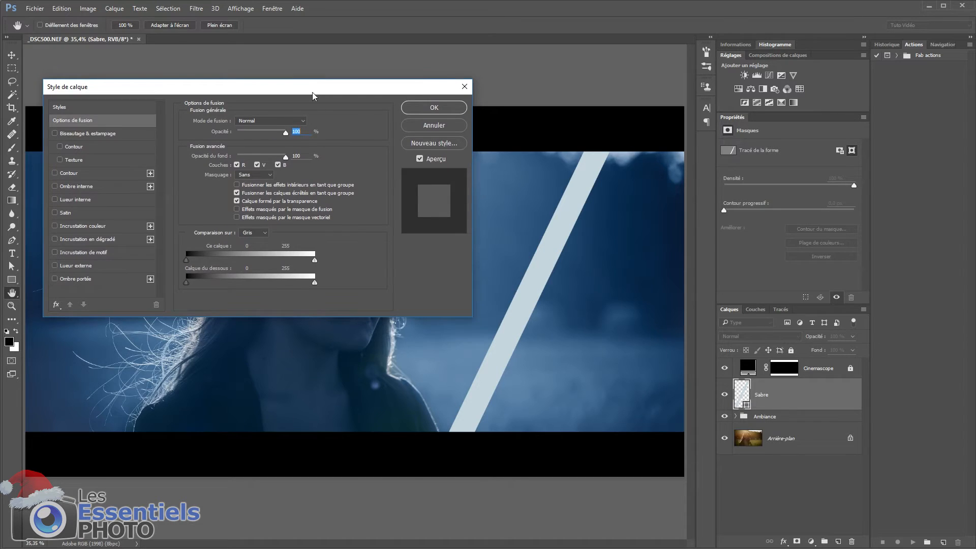
{"action": "left_click", "coordinate": [86, 172]}
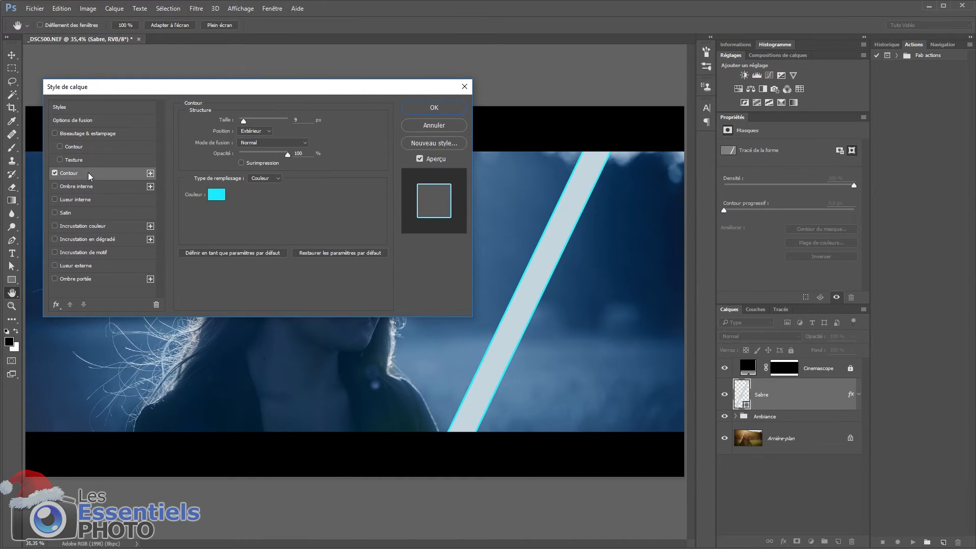
{"action": "left_click", "coordinate": [224, 196]}
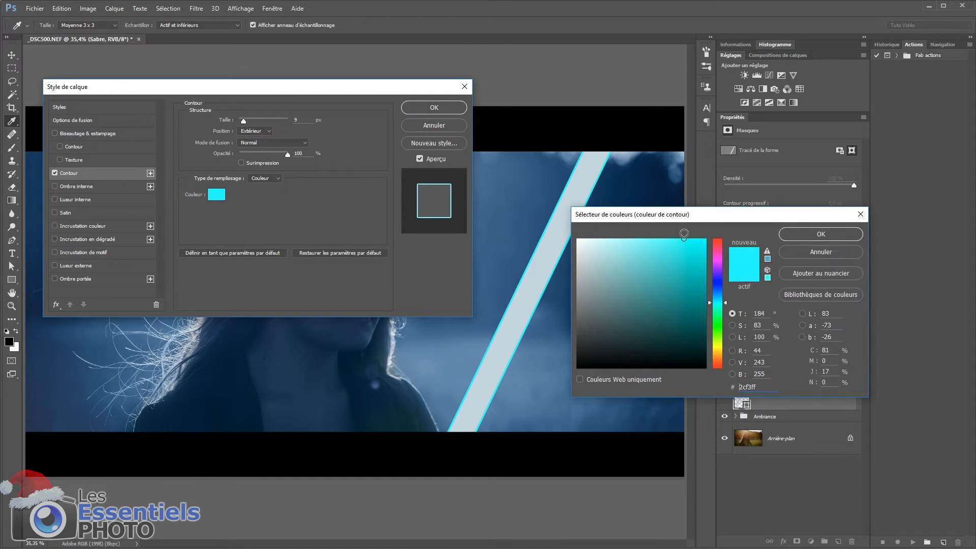
{"action": "double_click", "coordinate": [736, 388]}
{"action": "left_click", "coordinate": [806, 233]}
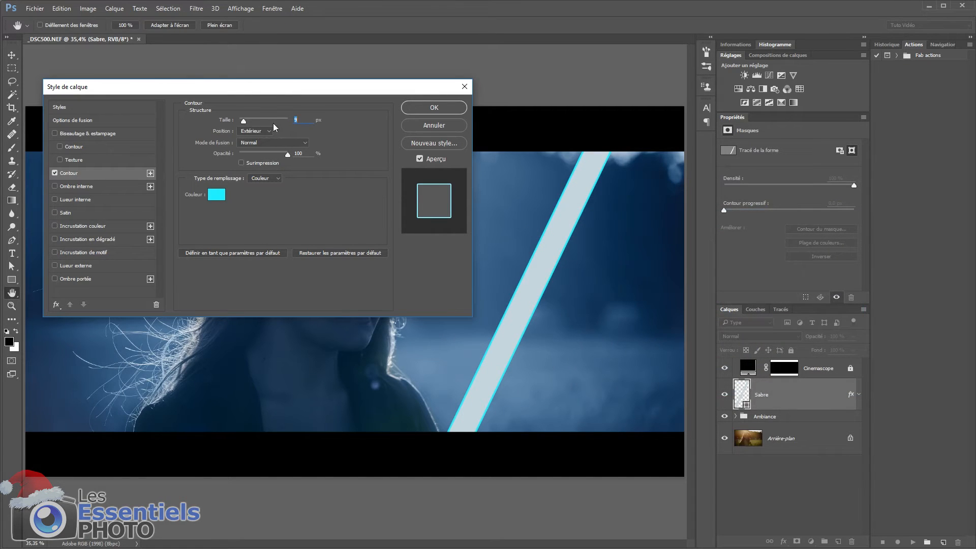
{"action": "left_click_drag", "start_coordinate": [241, 120], "coordinate": [243, 128]}
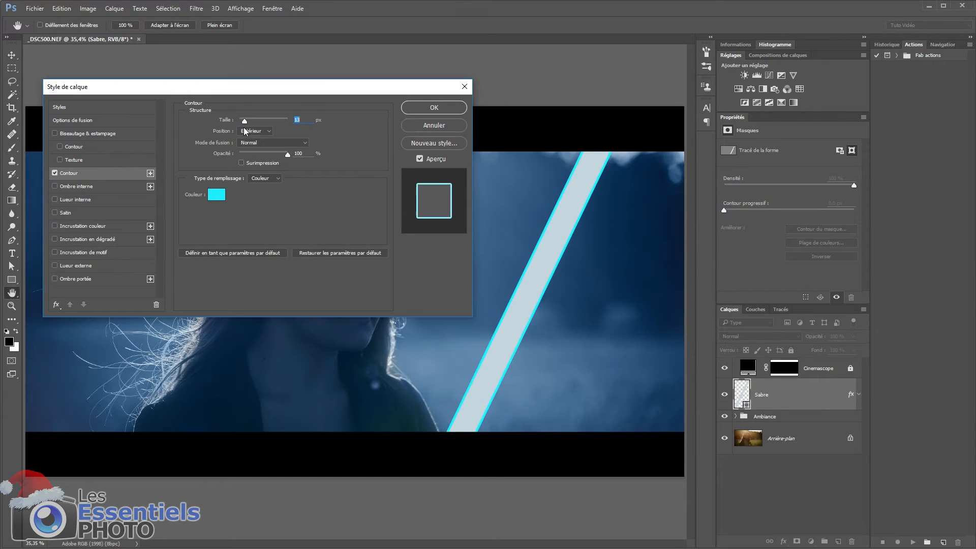
{"action": "left_click", "coordinate": [259, 137]}
Add a cyan Lueur interne to the Sabre layer style in Normal mode, with a size of 40 px and a fine-tuned opacity.
{"action": "left_click", "coordinate": [55, 200]}
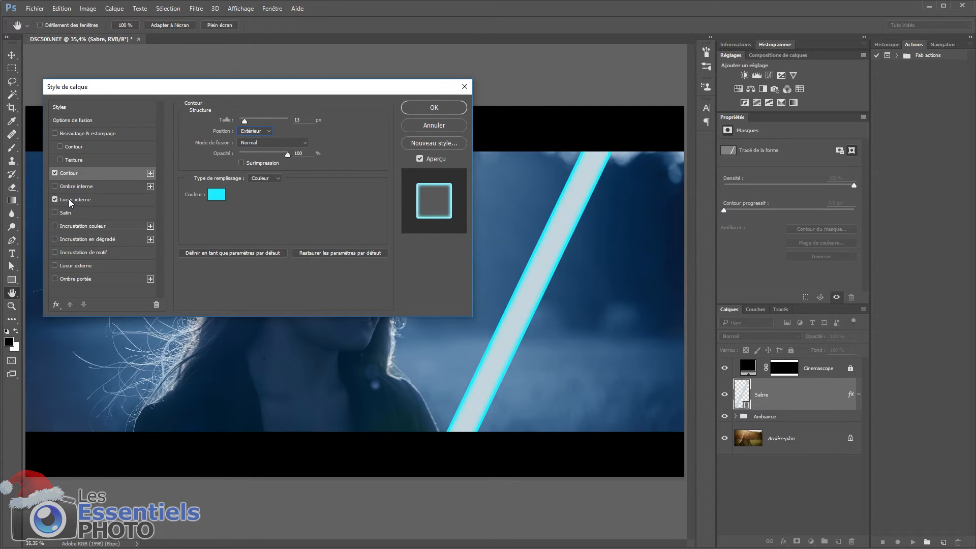
{"action": "left_click", "coordinate": [71, 199]}
{"action": "left_click", "coordinate": [215, 155]}
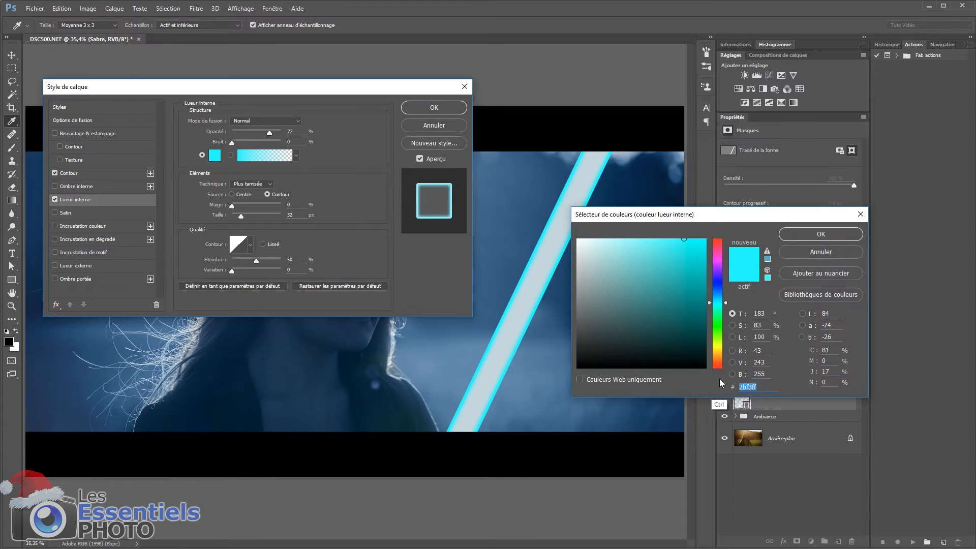
{"action": "left_click", "coordinate": [808, 234]}
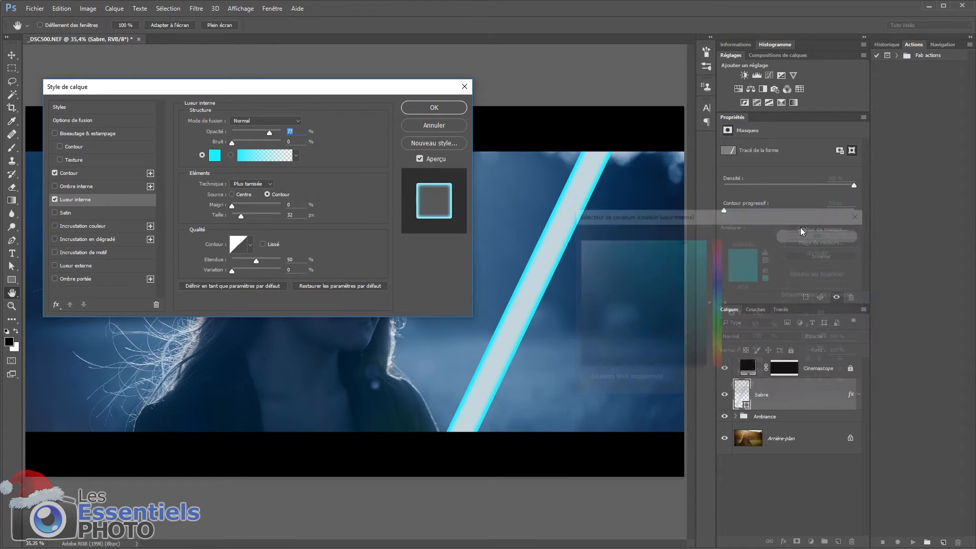
{"action": "left_click", "coordinate": [264, 120]}
{"action": "left_click", "coordinate": [264, 121]}
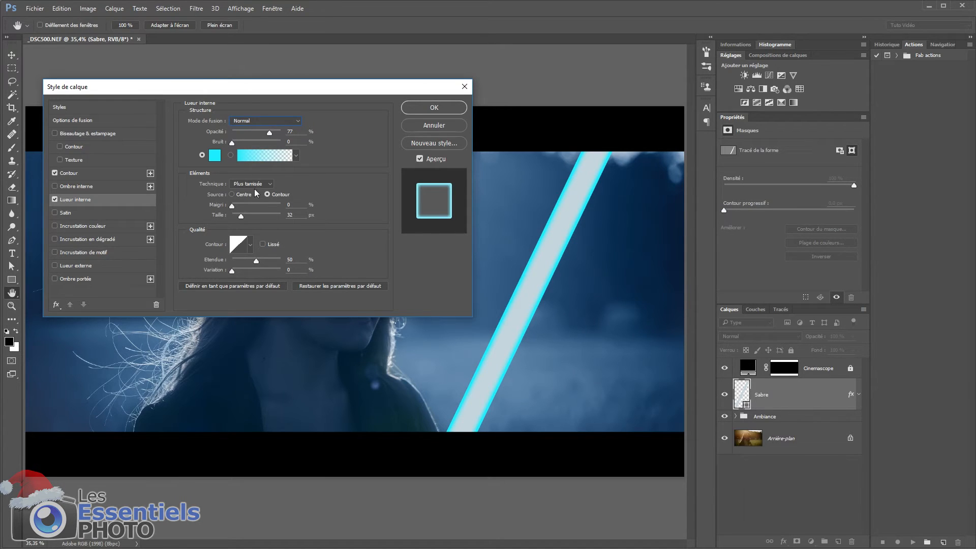
{"action": "mouse_move", "coordinate": [242, 215]}
{"action": "left_mouse_down"}
{"action": "mouse_move", "coordinate": [250, 212]}
{"action": "mouse_move", "coordinate": [242, 212]}
{"action": "left_mouse_up"}
{"action": "left_click_drag", "start_coordinate": [264, 131], "coordinate": [270, 134]}
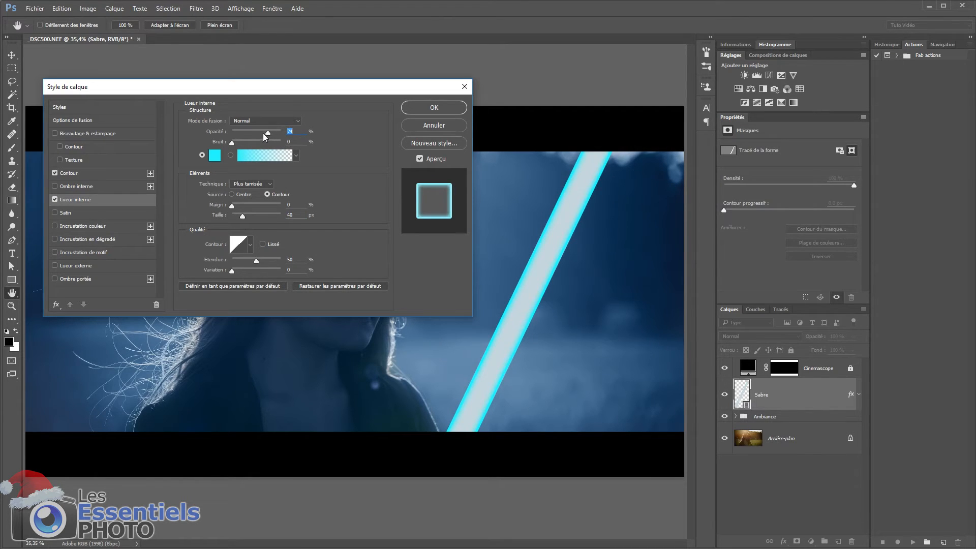
Add a cyan Lueur externe to the Sabre layer in Normal mode at 100 % opacity, sized about 166 px, and apply the style.
{"action": "left_click", "coordinate": [74, 265]}
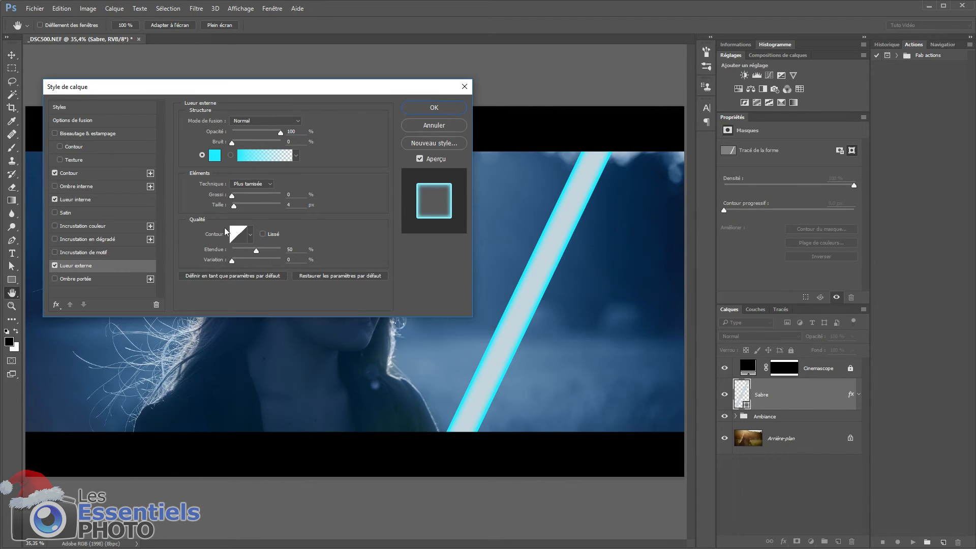
{"action": "left_click", "coordinate": [214, 155]}
{"action": "key", "text": "Return"}
{"action": "left_click", "coordinate": [279, 121]}
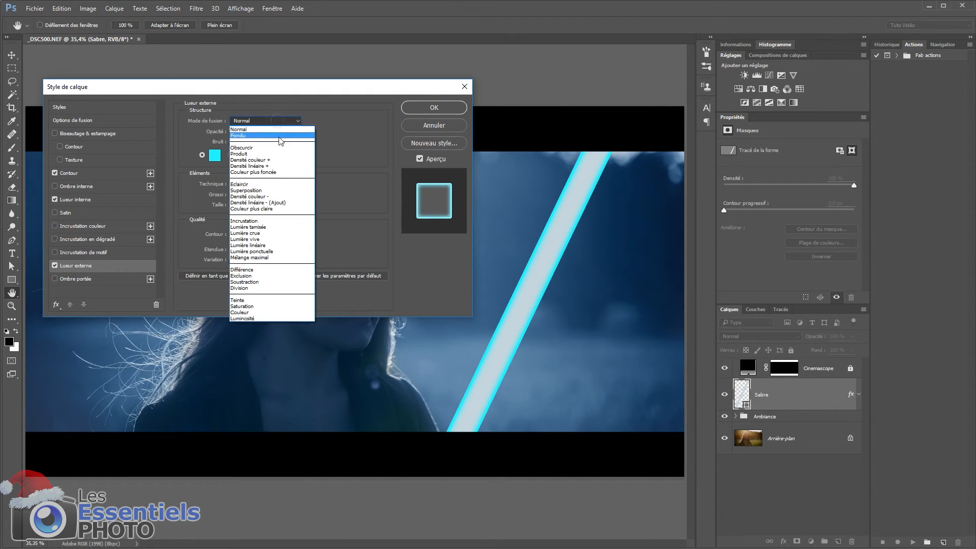
{"action": "left_click", "coordinate": [283, 121]}
{"action": "scroll", "coordinate": [293, 132], "scroll_direction": "up", "scroll_amount": 3}
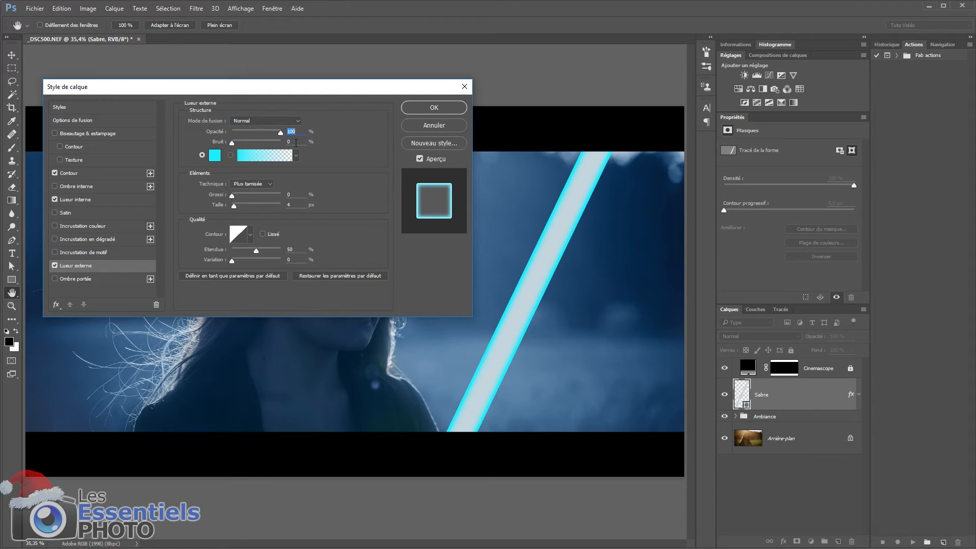
{"action": "left_click_drag", "start_coordinate": [234, 207], "coordinate": [266, 209]}
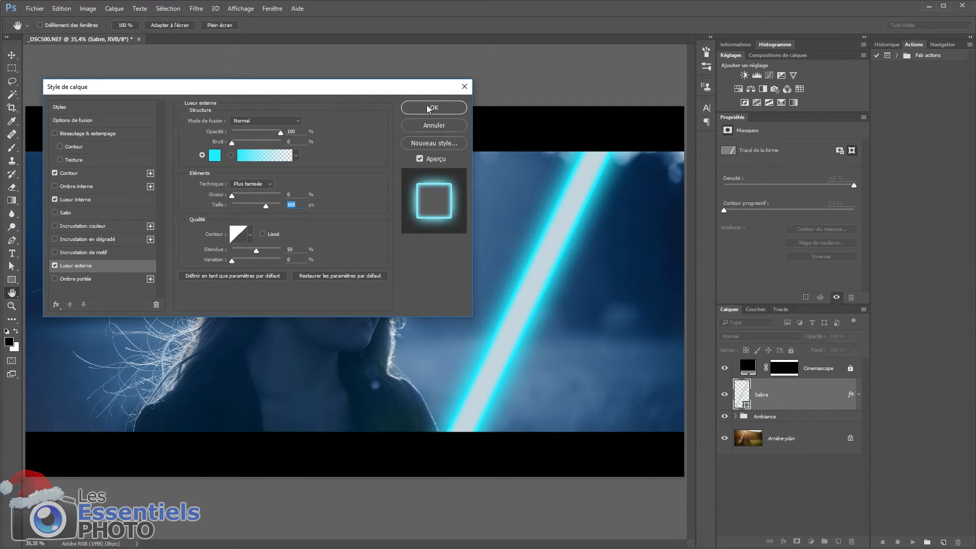
{"action": "left_click", "coordinate": [427, 106]}
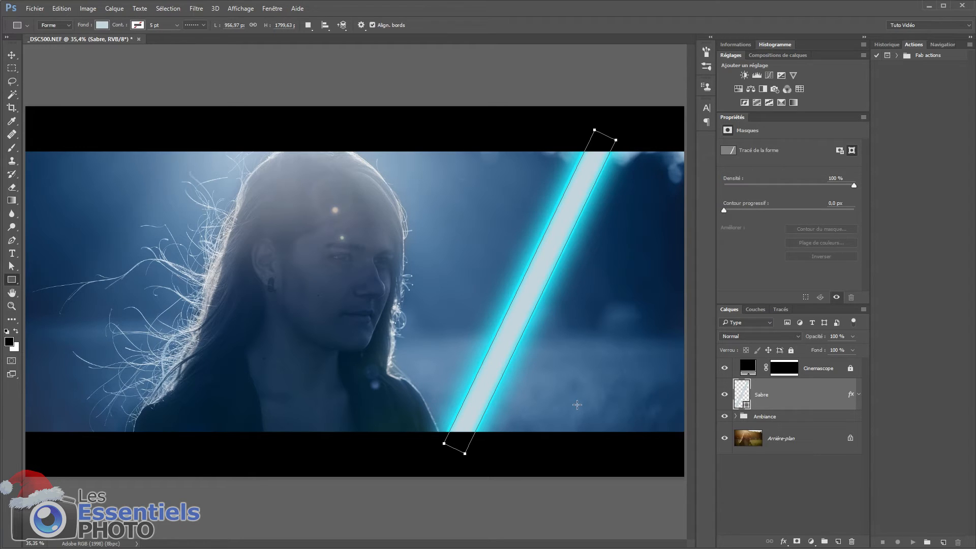
Add a Couleur unie fill layer above the Sabre layer, using the copied cyan colour code.
{"action": "left_click", "coordinate": [811, 540]}
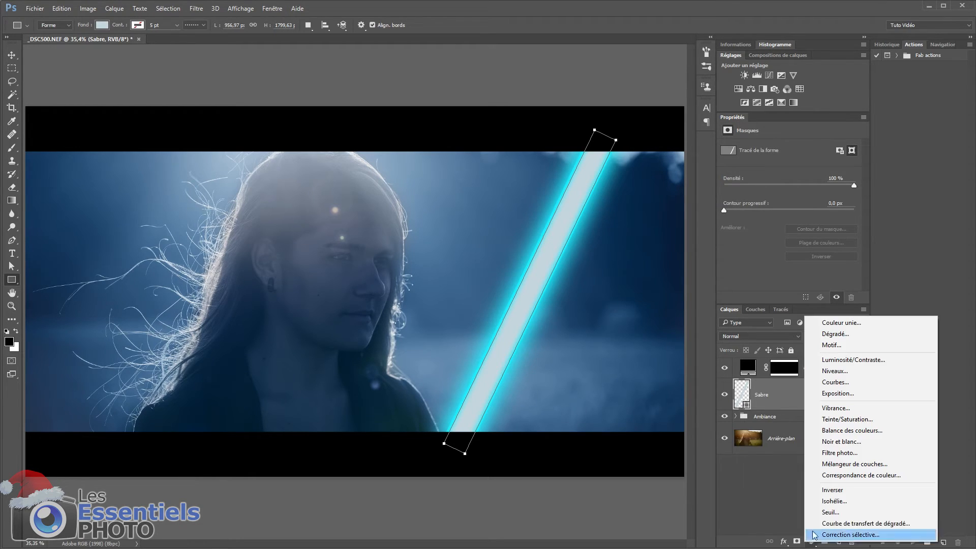
{"action": "left_click", "coordinate": [837, 322]}
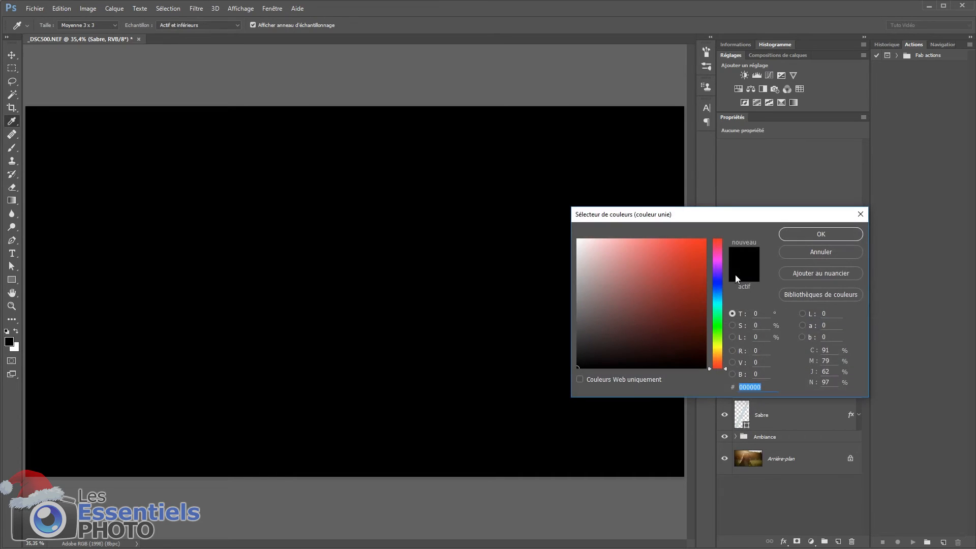
{"action": "key", "text": "ctrl+v"}
{"action": "left_click", "coordinate": [801, 230]}
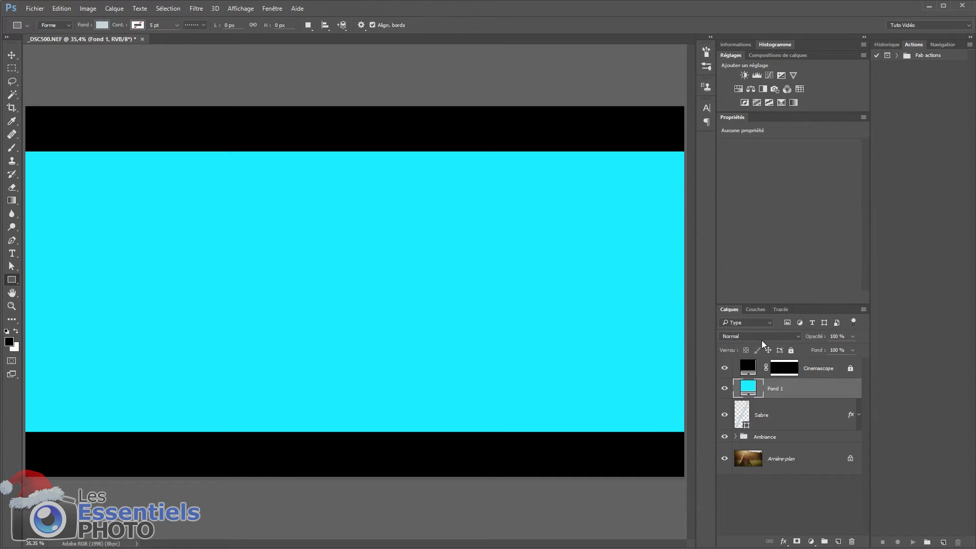
Set the cyan fill layer's blend mode to Incrustation and its opacity to 60 %.
{"action": "left_click", "coordinate": [765, 337]}
{"action": "left_click", "coordinate": [750, 437]}
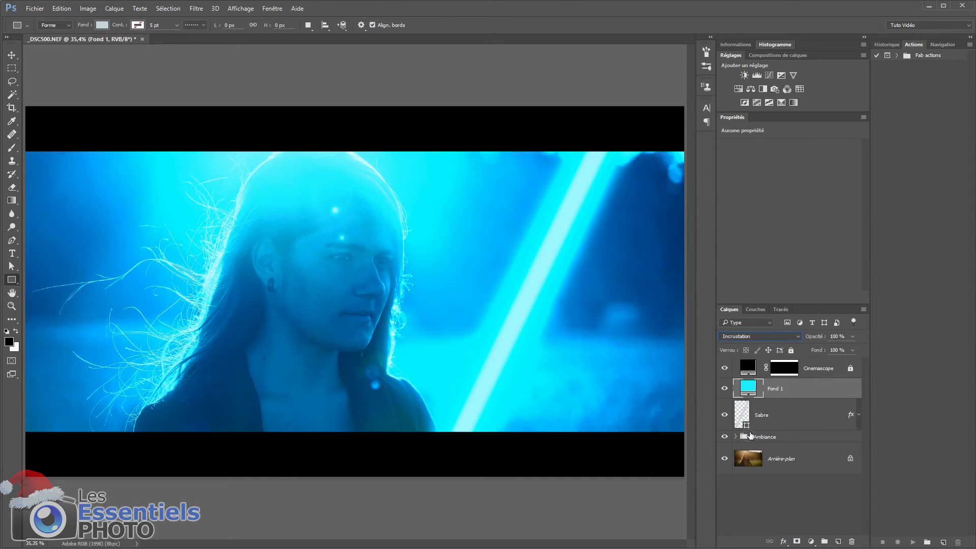
{"action": "double_click", "coordinate": [836, 337]}
{"action": "type", "text": "60"}
{"action": "key", "text": "Return"}
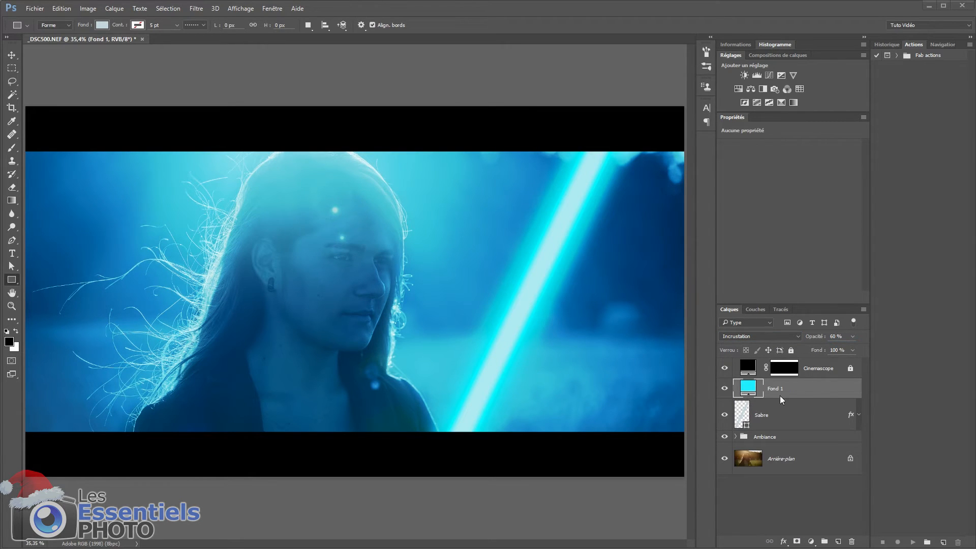
Add a black mask to the cyan fill layer and paint white with a 277 px soft brush on the face side facing the saber.
{"action": "left_click", "coordinate": [797, 542], "text": "alt"}
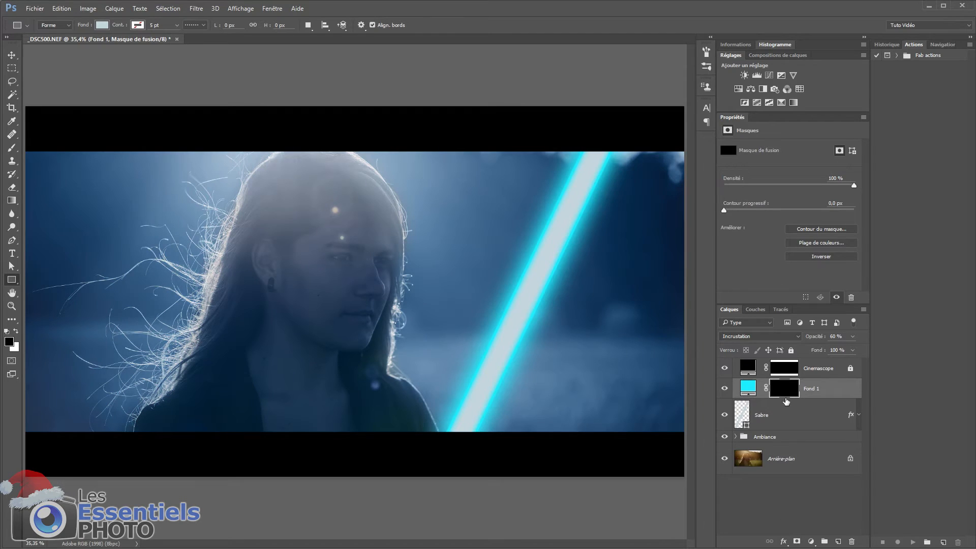
{"action": "key", "text": "b"}
{"action": "key", "text": "x"}
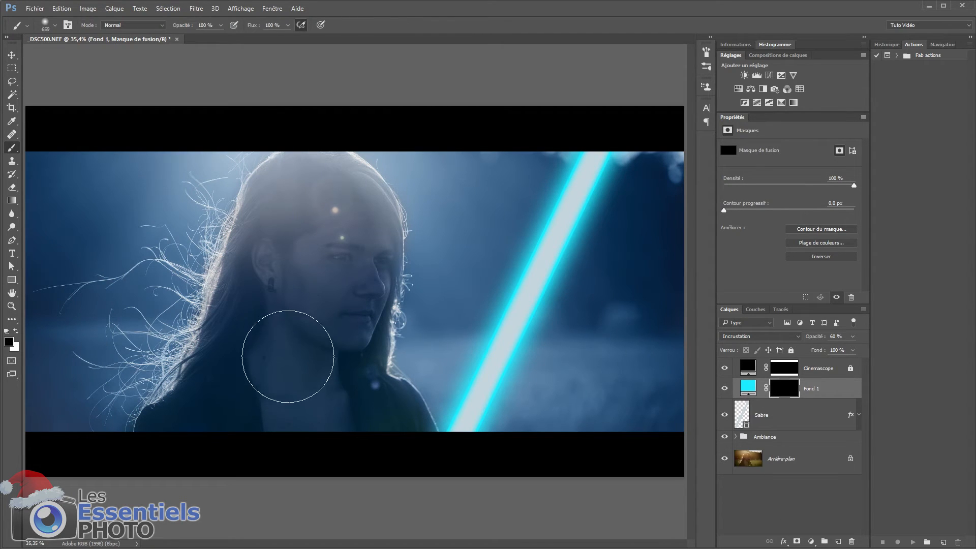
{"action": "right_click", "coordinate": [362, 327], "text": "alt"}
{"action": "mouse_move", "coordinate": [361, 327]}
{"action": "left_mouse_down"}
{"action": "mouse_move", "coordinate": [374, 239]}
{"action": "mouse_move", "coordinate": [356, 337]}
{"action": "mouse_move", "coordinate": [373, 319]}
{"action": "mouse_move", "coordinate": [355, 338]}
{"action": "left_mouse_up"}
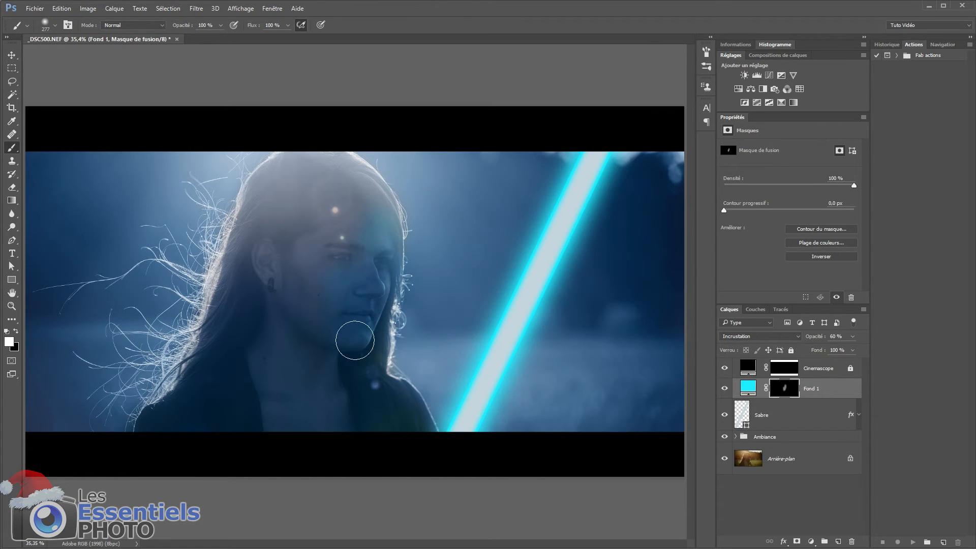
Rename the masked cyan fill layer as Lumière Sabre.
{"action": "double_click", "coordinate": [811, 388]}
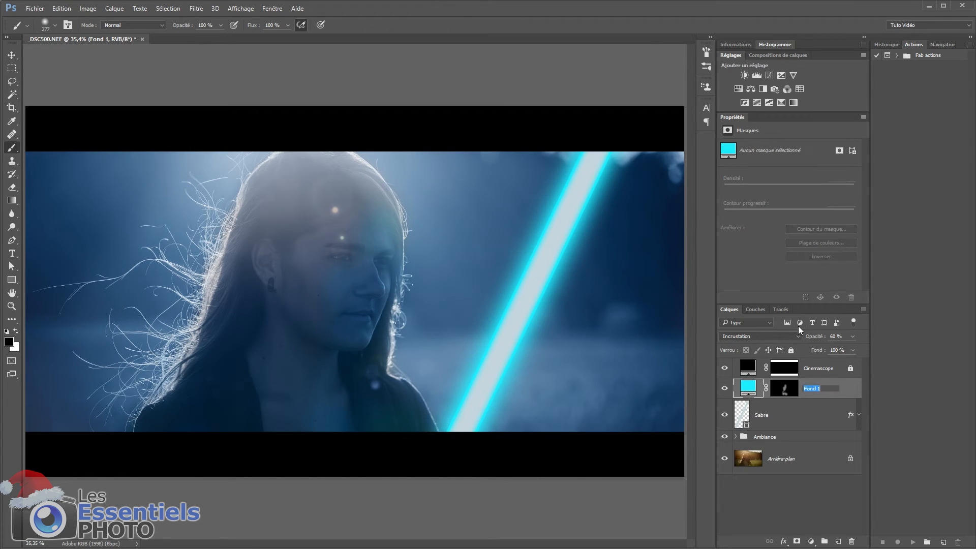
{"action": "type", "text": "Lumière Sabre"}
{"action": "key", "text": "Return"}
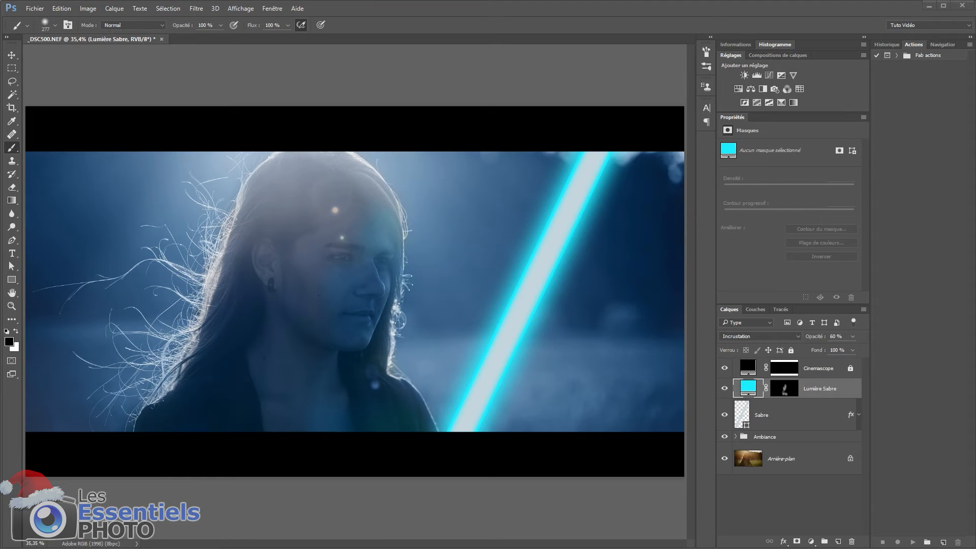
Create a new layer above Lumière Sabre, name it Reflets sabre and set its opacity to 8 %.
{"action": "left_click", "coordinate": [837, 542]}
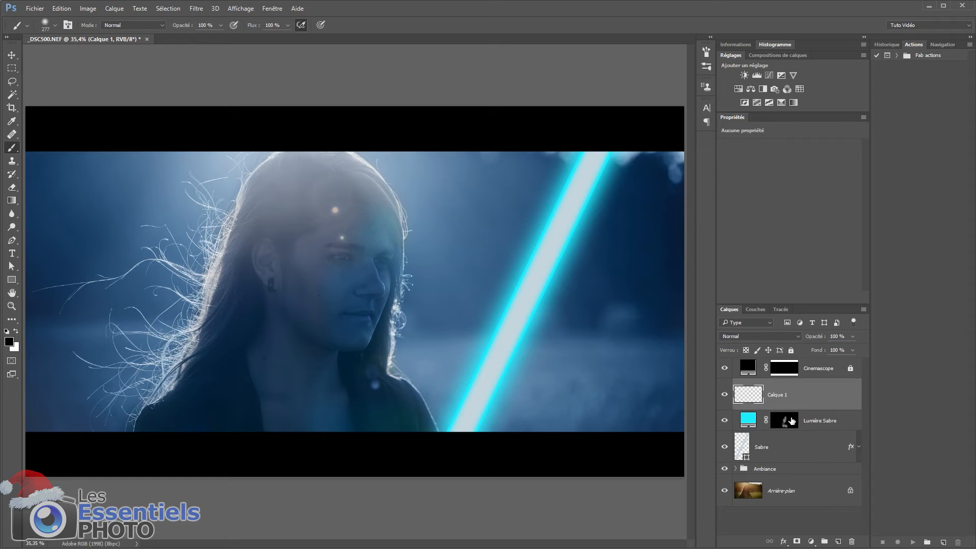
{"action": "double_click", "coordinate": [780, 396]}
{"action": "type", "text": "Reflets sabre"}
{"action": "key", "text": "Return"}
{"action": "type", "text": "8"}
Select a thin curved sliver in each eye with the Lasso, fill both with white on the Reflets sabre layer, and deselect.
{"action": "type", "text": "z"}
{"action": "left_click_drag", "start_coordinate": [386, 218], "coordinate": [349, 341]}
{"action": "key", "text": "l"}
{"action": "mouse_move", "coordinate": [239, 339]}
{"action": "left_mouse_down"}
{"action": "mouse_move", "coordinate": [253, 297]}
{"action": "mouse_move", "coordinate": [240, 339]}
{"action": "left_mouse_up"}
{"action": "mouse_move", "coordinate": [526, 363]}
{"action": "left_mouse_down"}
{"action": "mouse_move", "coordinate": [537, 329]}
{"action": "mouse_move", "coordinate": [526, 362]}
{"action": "left_mouse_up"}
{"action": "key", "text": "ctrl+BackSpace"}
{"action": "key", "text": "ctrl+d"}
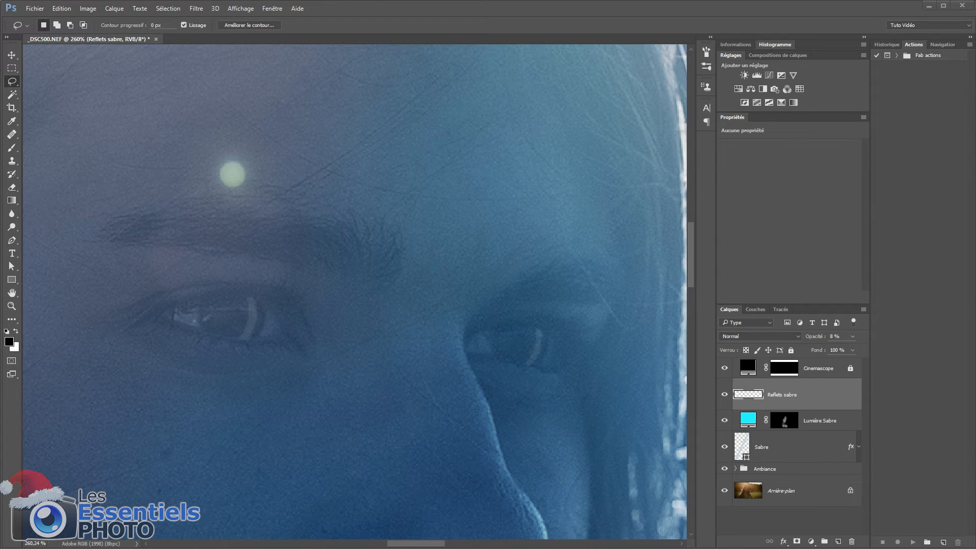
Copy the Sabre layer's effects to the Reflets sabre layer and disable its Contour and Lueur interne effects.
{"action": "left_click", "coordinate": [749, 395], "text": "ctrl"}
{"action": "left_click_drag", "start_coordinate": [853, 453], "coordinate": [843, 396]}
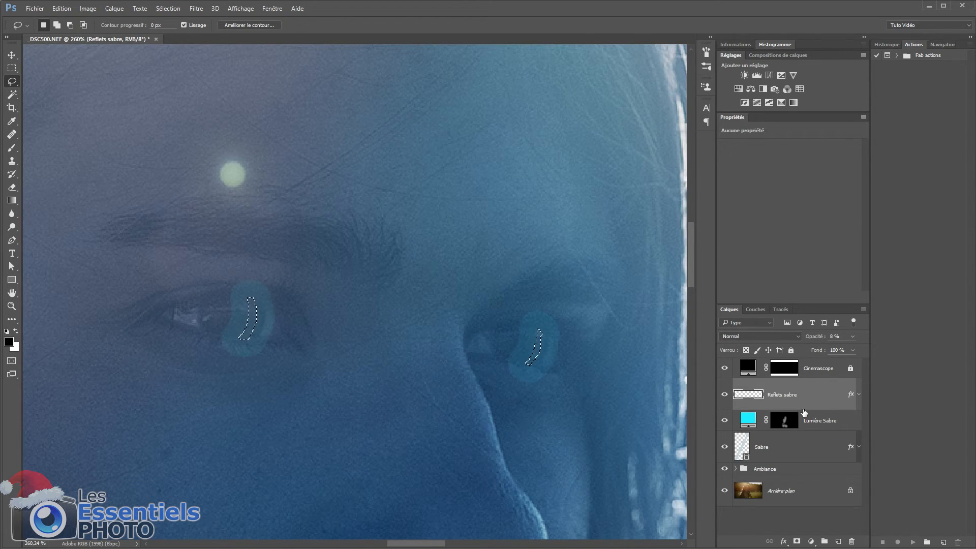
{"action": "double_click", "coordinate": [828, 399]}
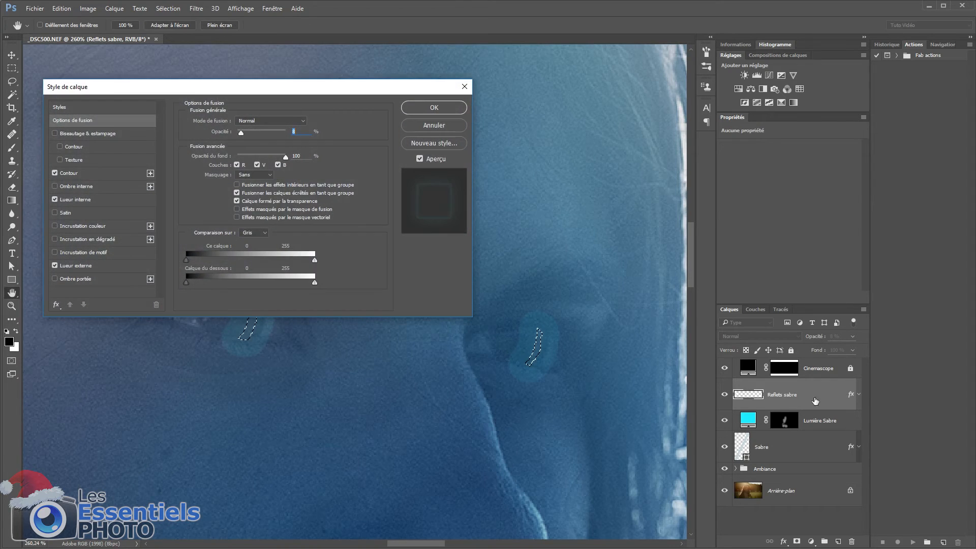
{"action": "left_click", "coordinate": [61, 173]}
{"action": "left_click", "coordinate": [54, 200]}
{"action": "left_click", "coordinate": [53, 173]}
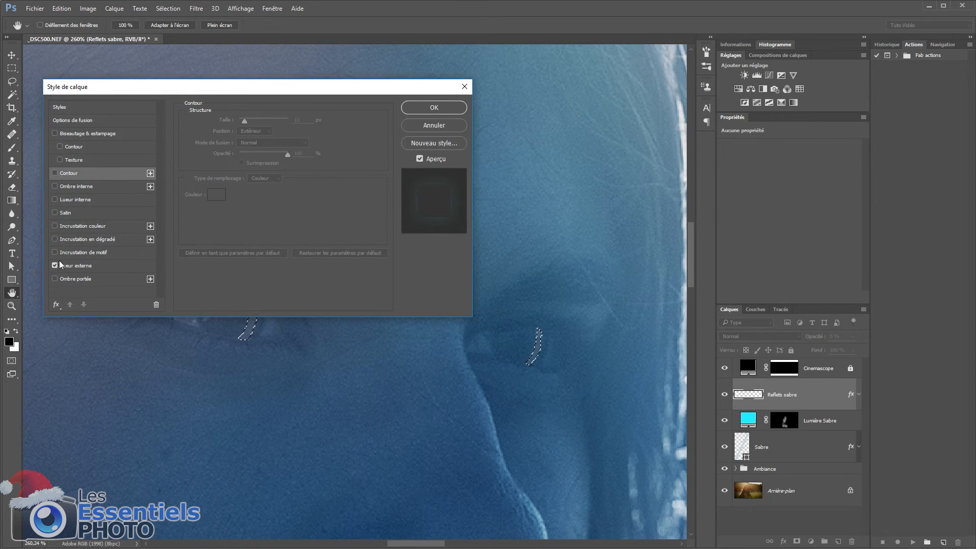
Set the Lueur externe size of the Reflets sabre layer to 4 px, apply the style and deselect the eye slivers.
{"action": "left_click", "coordinate": [79, 265]}
{"action": "left_click", "coordinate": [254, 205]}
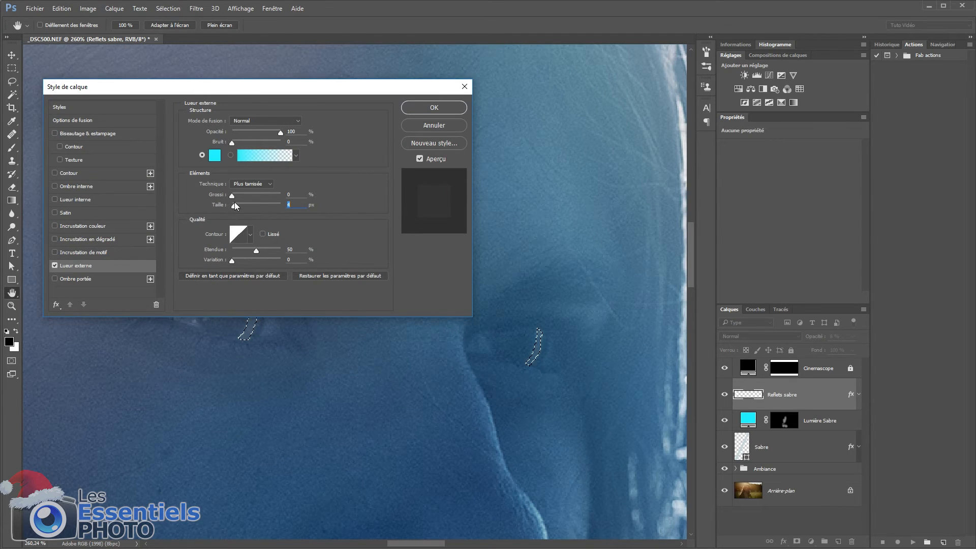
{"action": "left_click", "coordinate": [405, 112]}
{"action": "key", "text": "ctrl+d"}
{"action": "key", "text": "l"}
Group the Reflets sabre, Lumière Sabre and Sabre layers and name the group Sabre Laser.
{"action": "left_click", "coordinate": [791, 445], "text": "shift"}
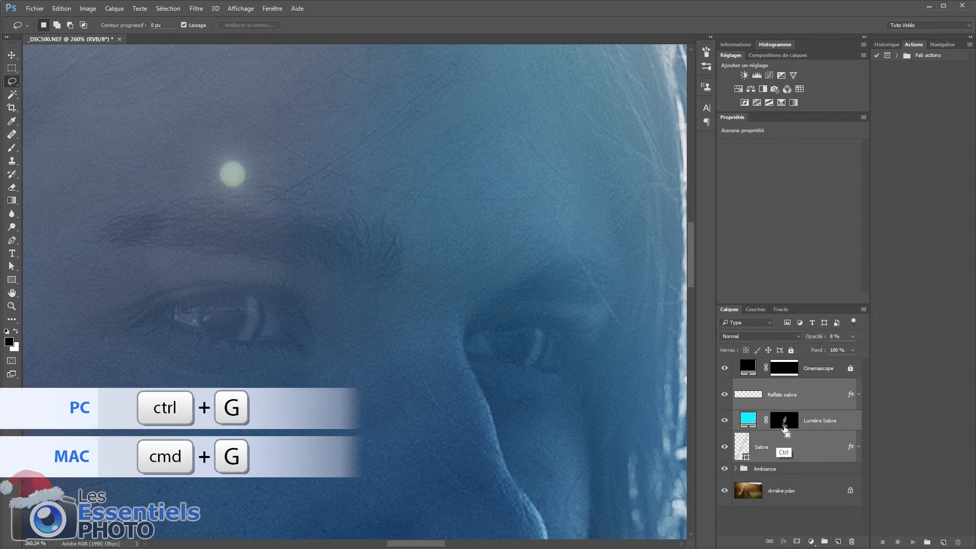
{"action": "key", "text": "ctrl+g"}
{"action": "double_click", "coordinate": [771, 385]}
{"action": "type", "text": "Sabre Laser"}
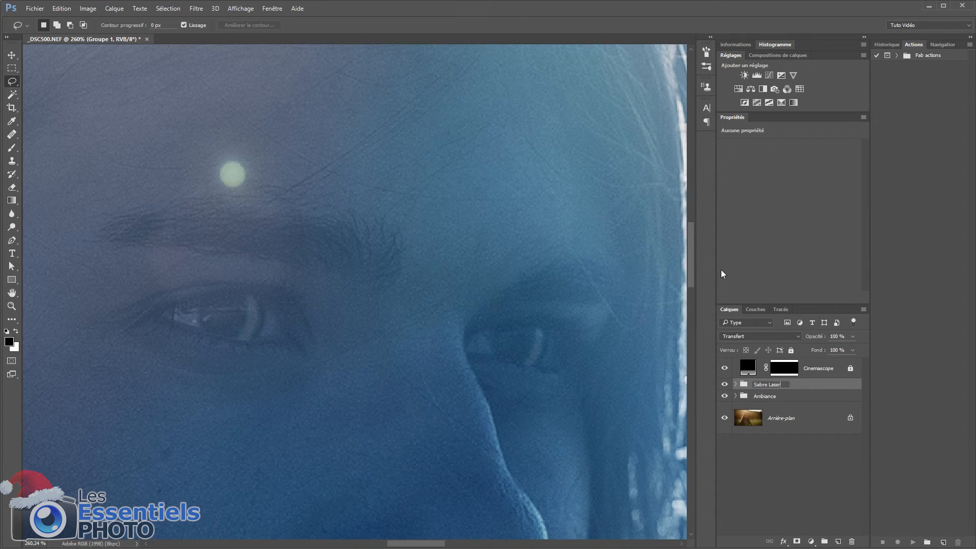
{"action": "key", "text": "Return"}
Compare the whole image with and without the Sabre Laser group.
{"action": "key", "text": "ctrl+0"}
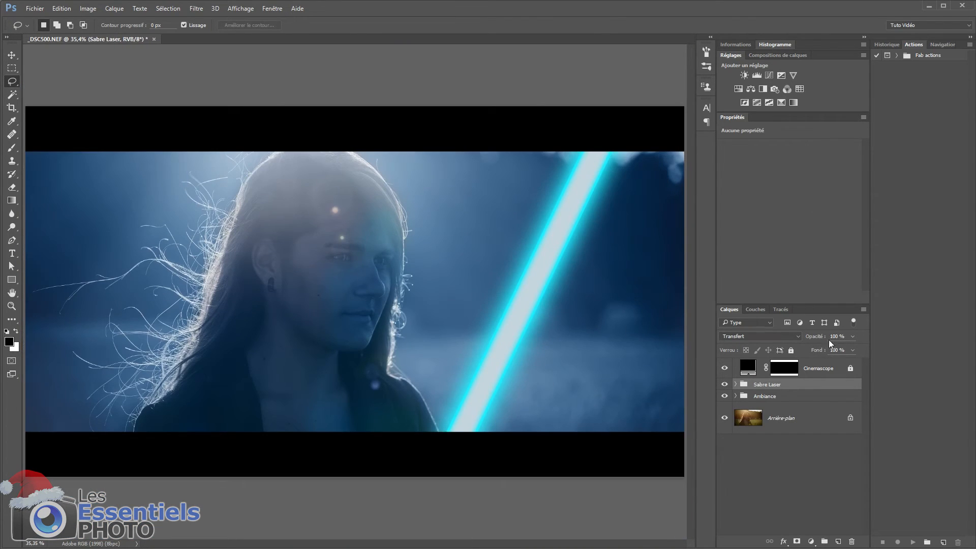
{"action": "left_click", "coordinate": [726, 385]}
{"action": "left_click", "coordinate": [724, 385]}
{"action": "left_click", "coordinate": [724, 386]}
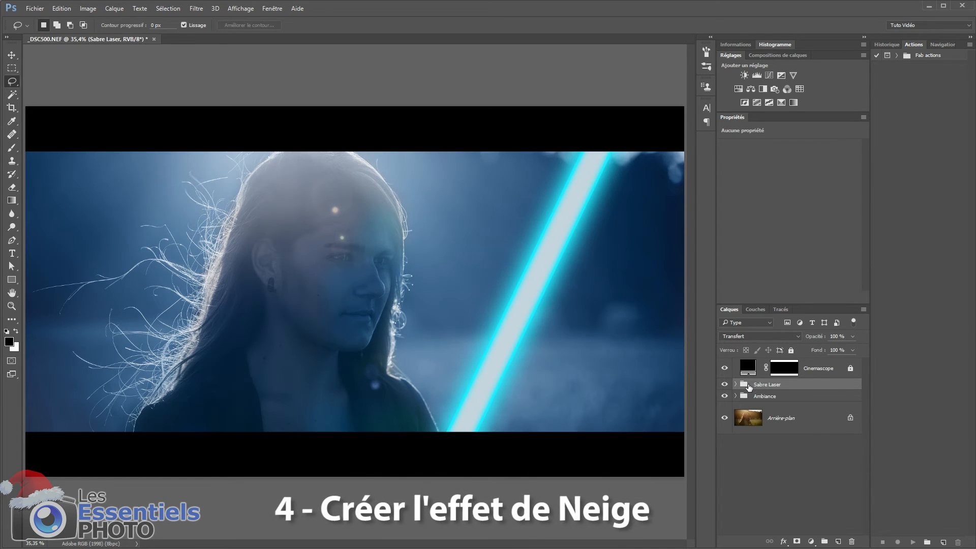
Add a black (000000) solid color fill layer above the Sabre Laser group.
{"action": "left_click", "coordinate": [811, 541]}
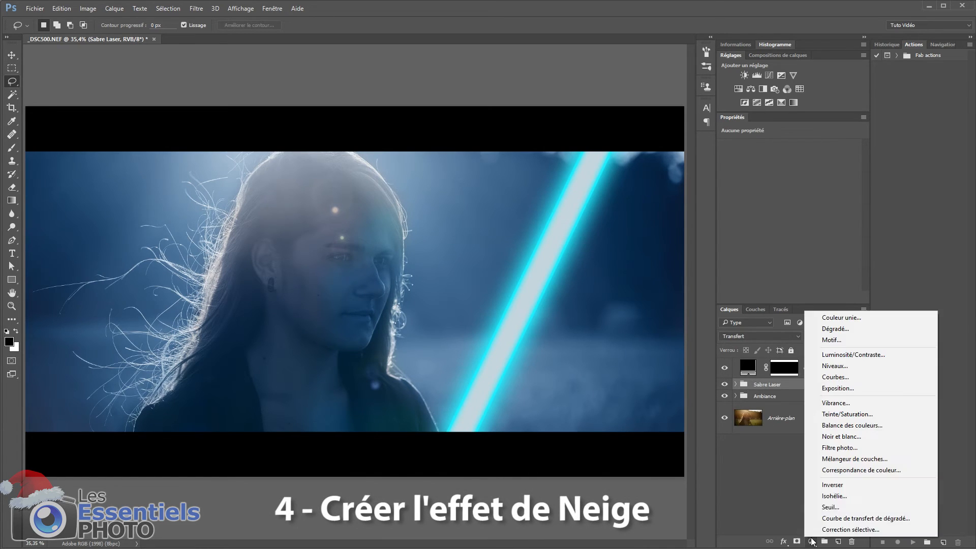
{"action": "left_click", "coordinate": [834, 318]}
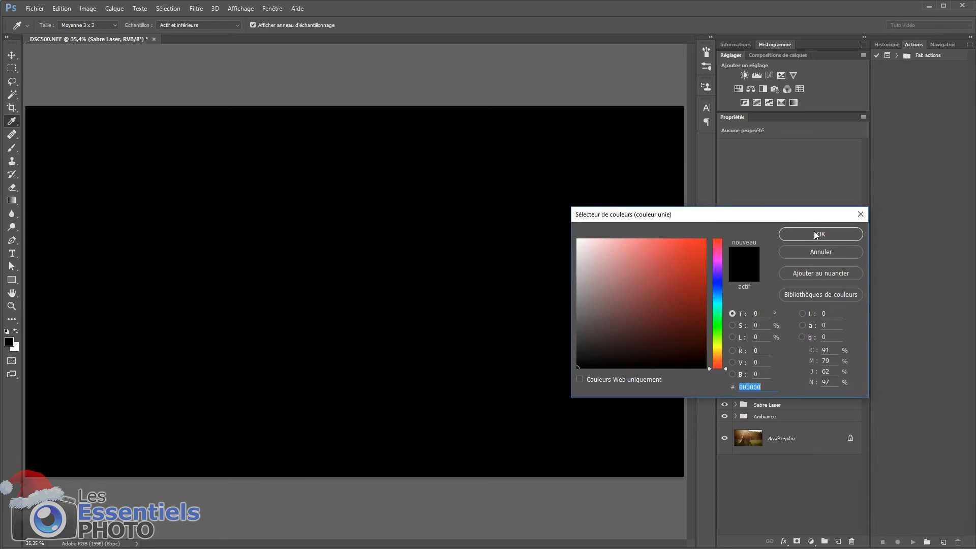
{"action": "left_click", "coordinate": [817, 233]}
Rasterize the black fill layer and add Gaussian monochromatic noise to it at 62,07 %.
{"action": "left_click", "coordinate": [196, 8]}
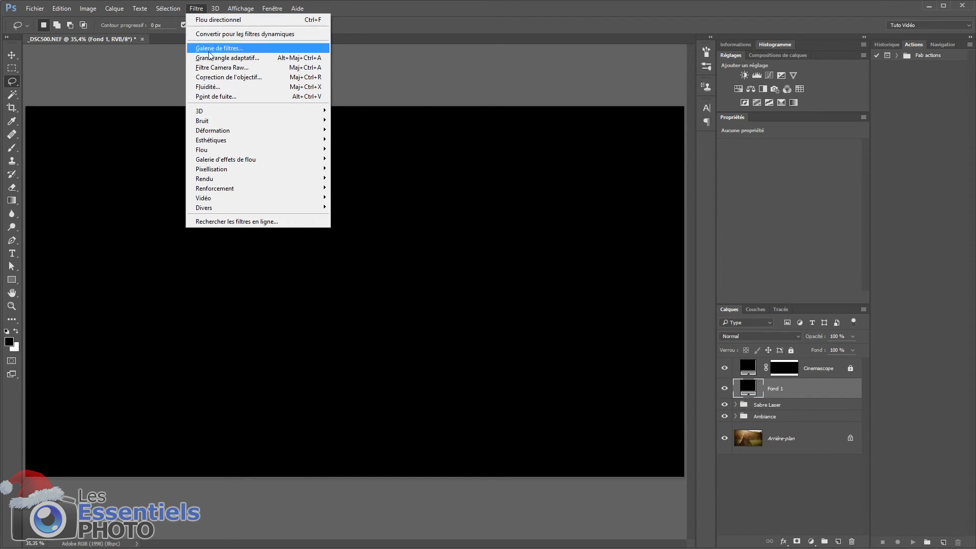
{"action": "mouse_move", "coordinate": [206, 121]}
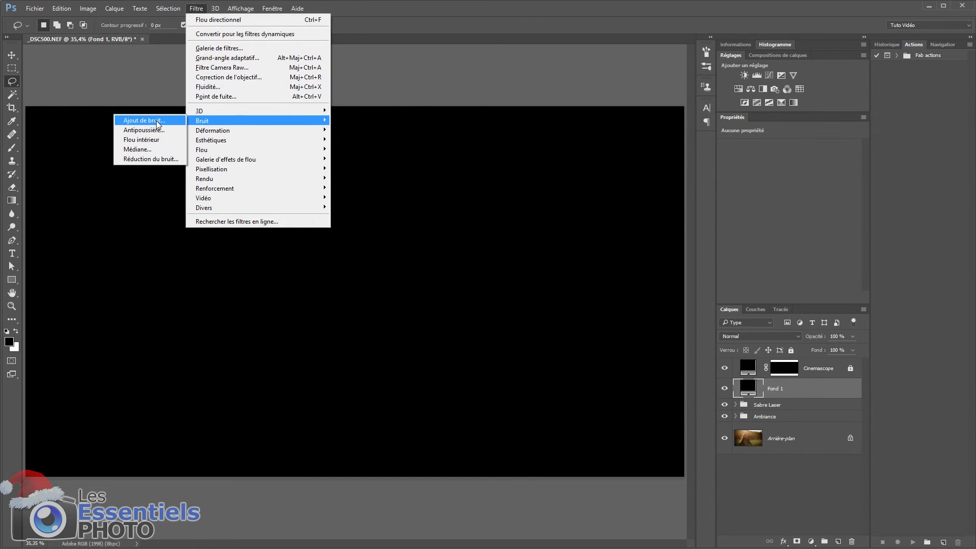
{"action": "left_click", "coordinate": [158, 123]}
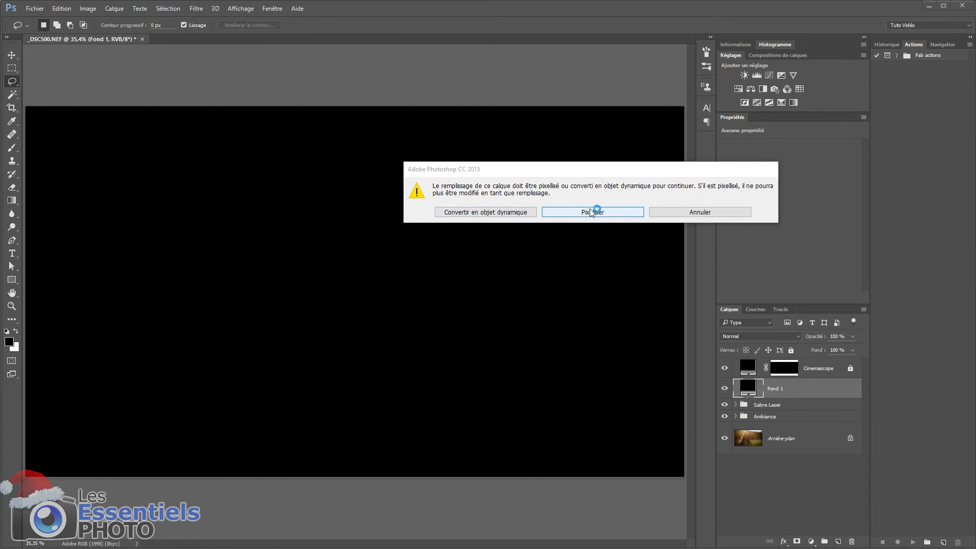
{"action": "left_click", "coordinate": [592, 213]}
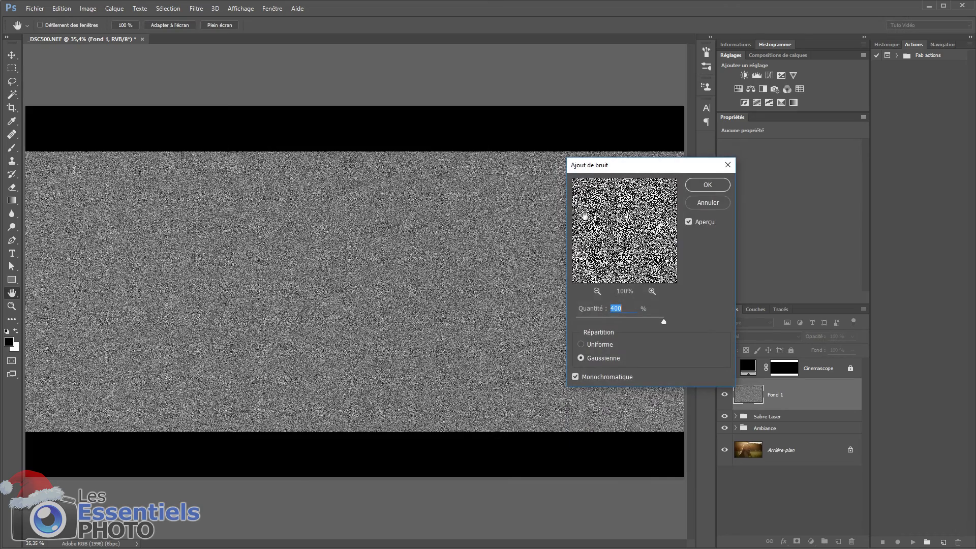
{"action": "left_click", "coordinate": [618, 320]}
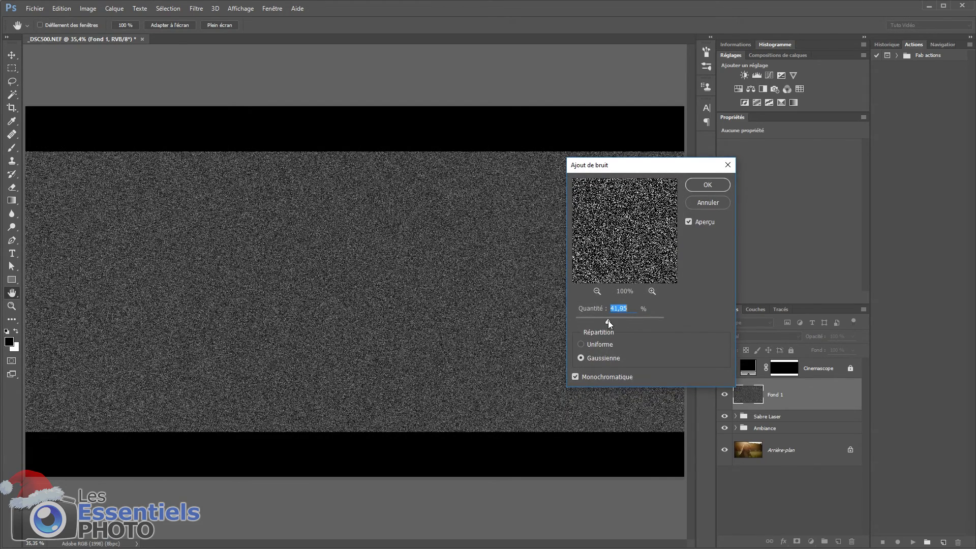
{"action": "left_click_drag", "start_coordinate": [611, 320], "coordinate": [613, 321]}
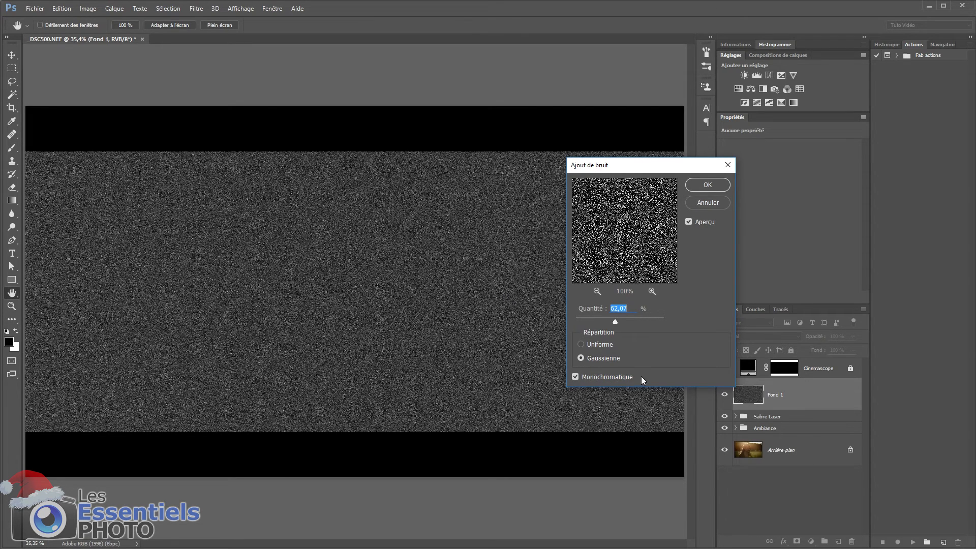
{"action": "left_click", "coordinate": [707, 184]}
{"action": "key", "text": "l"}
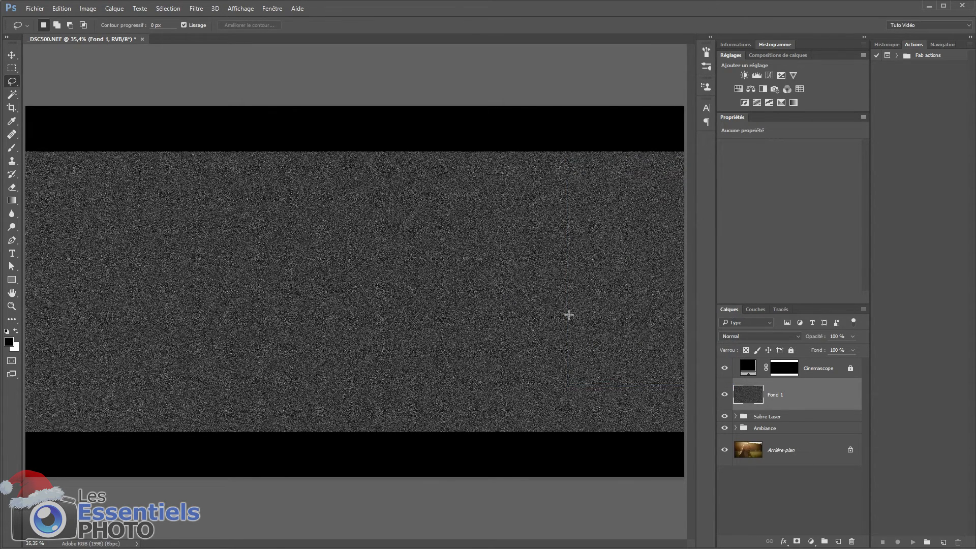
Apply the Craie/Fusain sketch filter to the noise layer with Fusain 15, Craie 3 and Pression 3.
{"action": "left_click", "coordinate": [196, 9]}
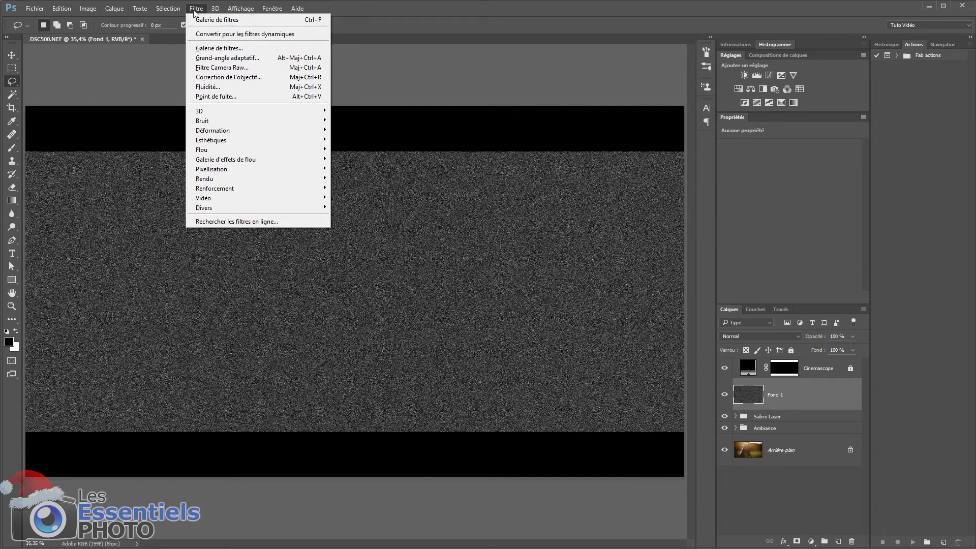
{"action": "left_click", "coordinate": [217, 48]}
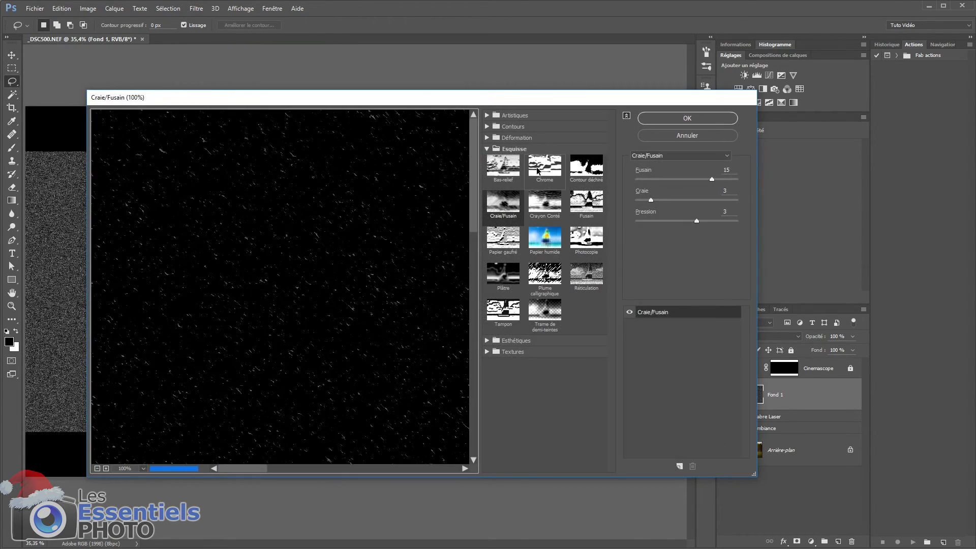
{"action": "left_click", "coordinate": [511, 150]}
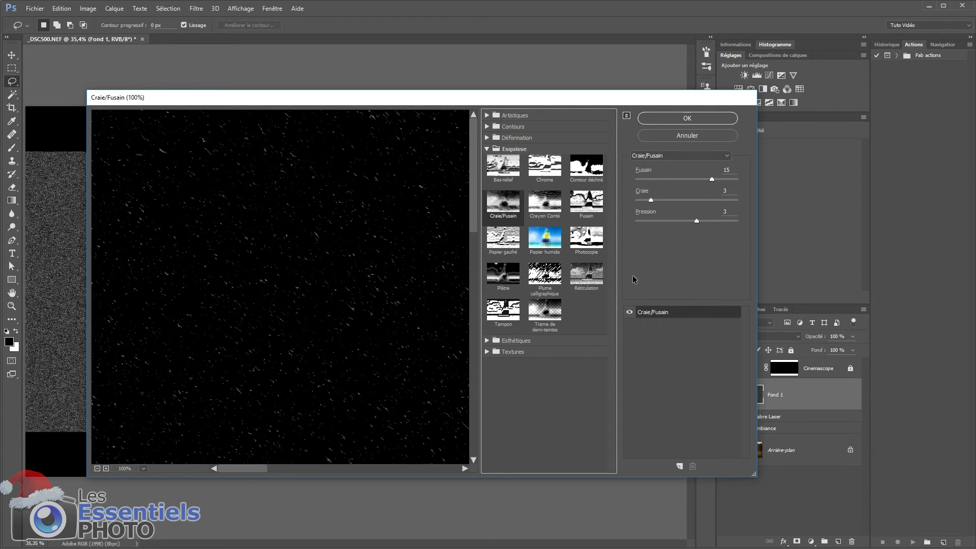
{"action": "left_click_drag", "start_coordinate": [348, 275], "coordinate": [300, 230]}
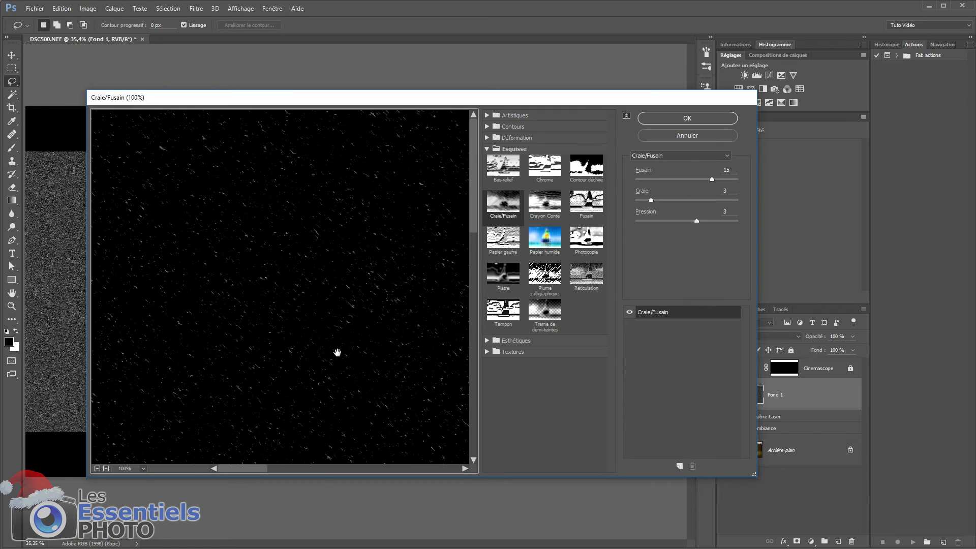
{"action": "left_click", "coordinate": [684, 119]}
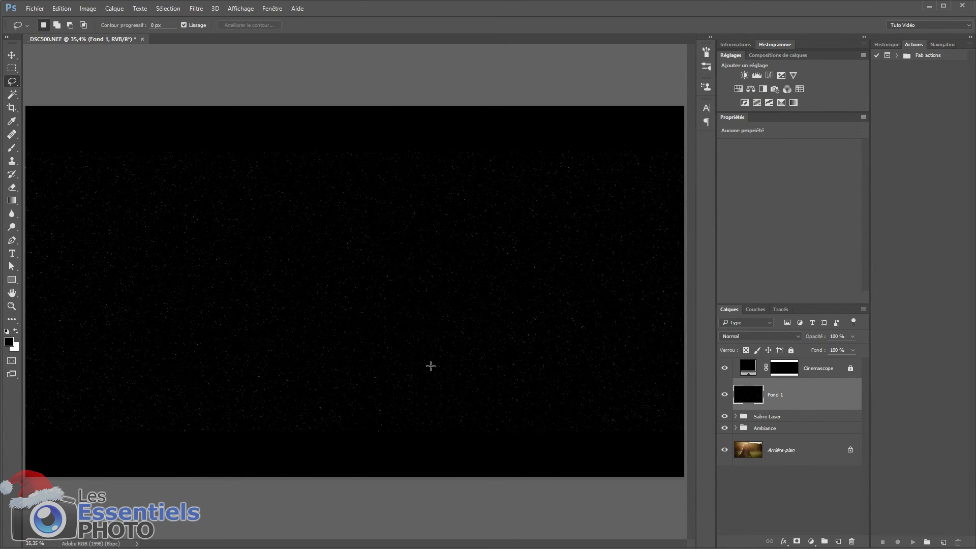
Scale the Fond 1 speckle layer proportionally to 500 % and set its blend mode to Superposition.
{"action": "key", "text": "ctrl+t"}
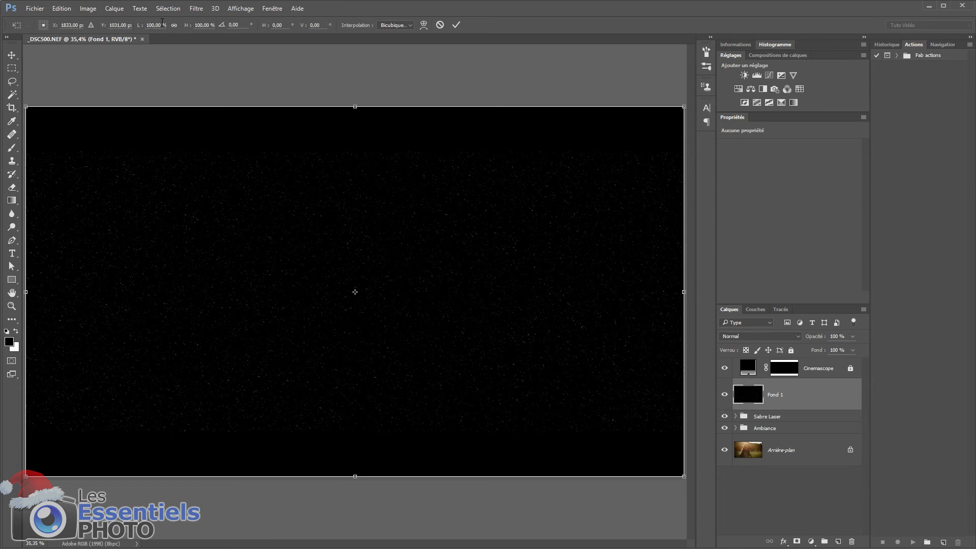
{"action": "left_click", "coordinate": [173, 25]}
{"action": "double_click", "coordinate": [201, 26]}
{"action": "type", "text": "50"}
{"action": "key", "text": "Return"}
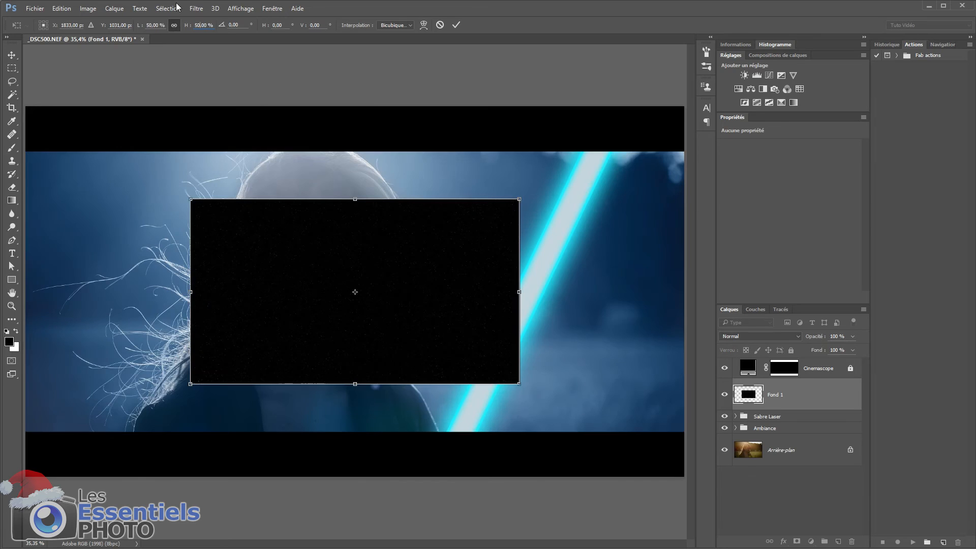
{"action": "type", "text": "500"}
{"action": "key", "text": "Return"}
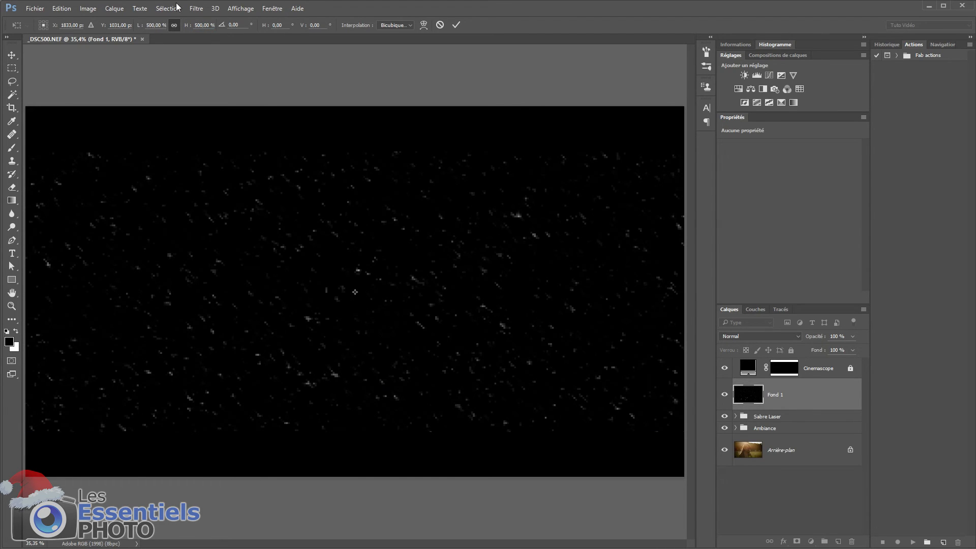
{"action": "key", "text": "l"}
{"action": "key", "text": "Return"}
{"action": "left_click", "coordinate": [761, 336]}
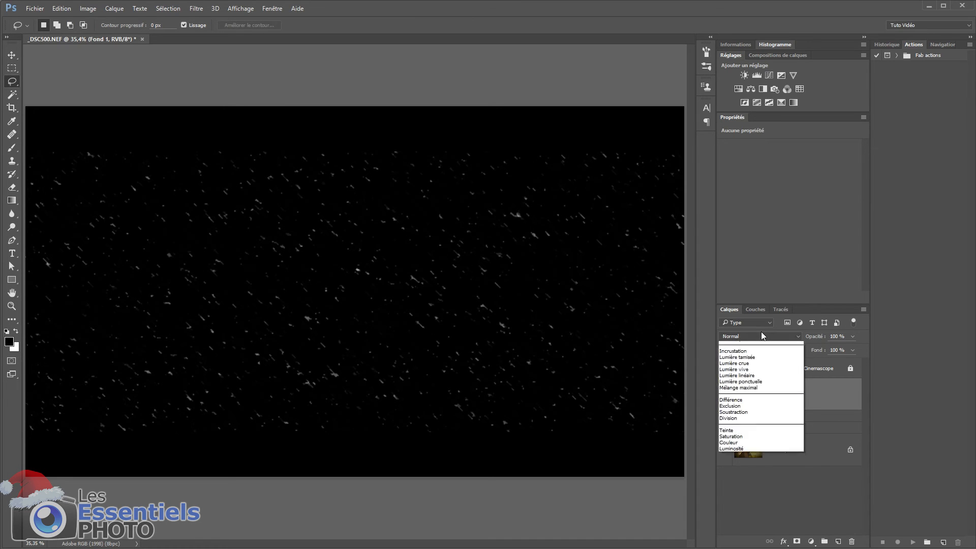
{"action": "left_click", "coordinate": [738, 406]}
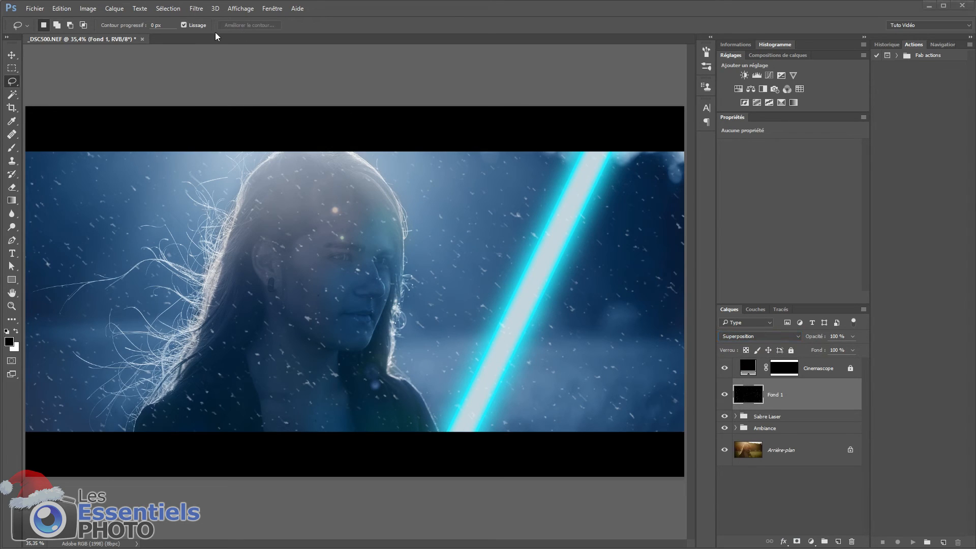
Apply a directional blur to the Fond 1 snow layer with an angle of -45° and a distance of 19 pixels.
{"action": "left_click", "coordinate": [196, 9]}
{"action": "mouse_move", "coordinate": [213, 151]}
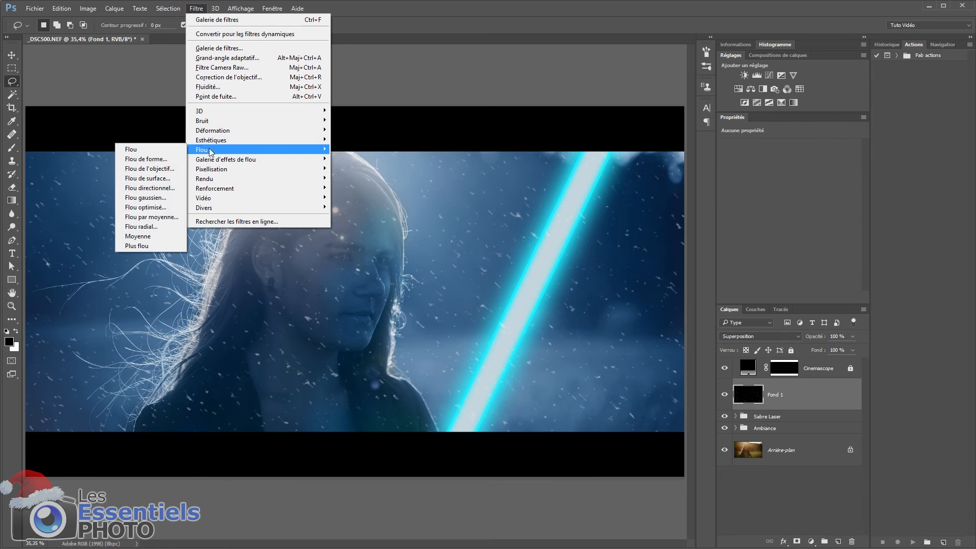
{"action": "left_click", "coordinate": [150, 187]}
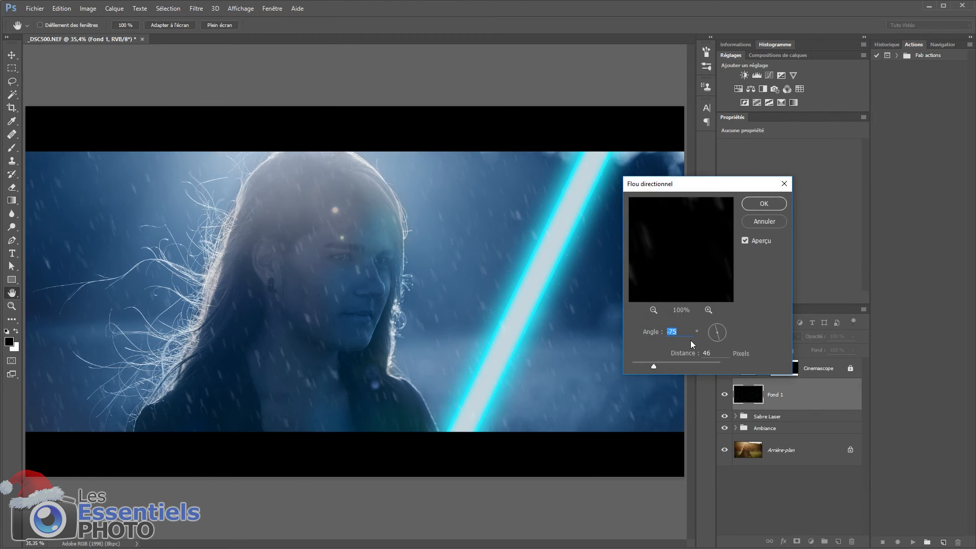
{"action": "left_click", "coordinate": [724, 340]}
{"action": "left_click_drag", "start_coordinate": [654, 367], "coordinate": [642, 367]}
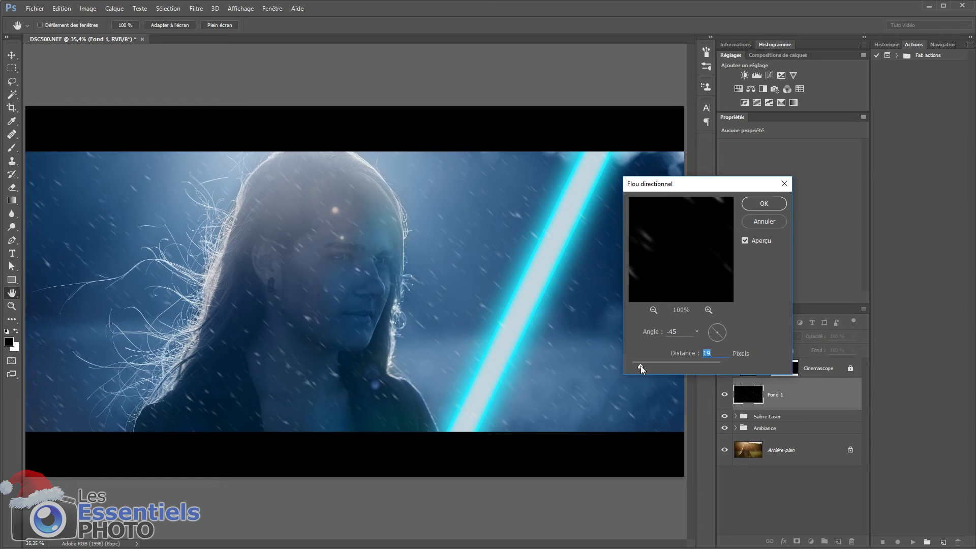
{"action": "left_click", "coordinate": [757, 204]}
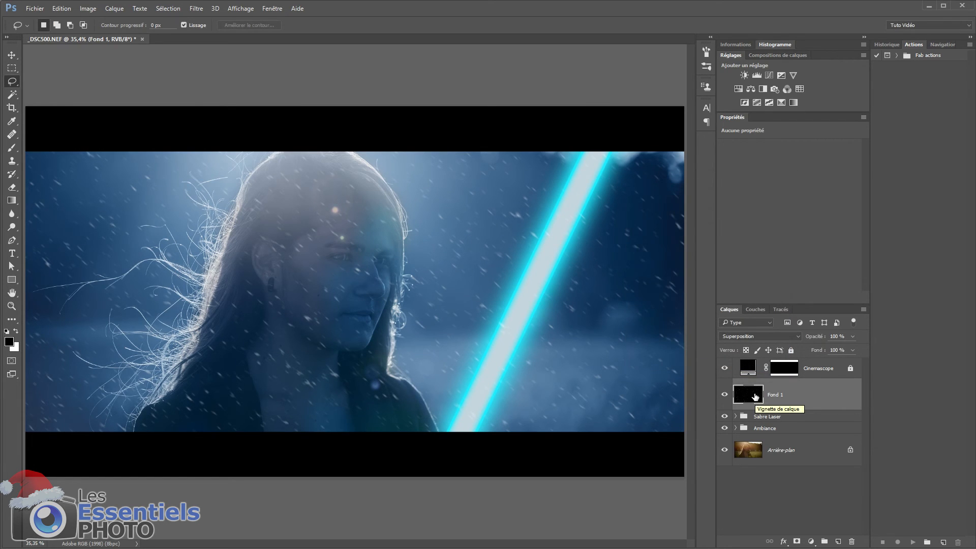
Add a mask to the Fond 1 snow layer and paint black over the person and the lightsaber with a 127 px soft brush.
{"action": "left_click", "coordinate": [796, 542]}
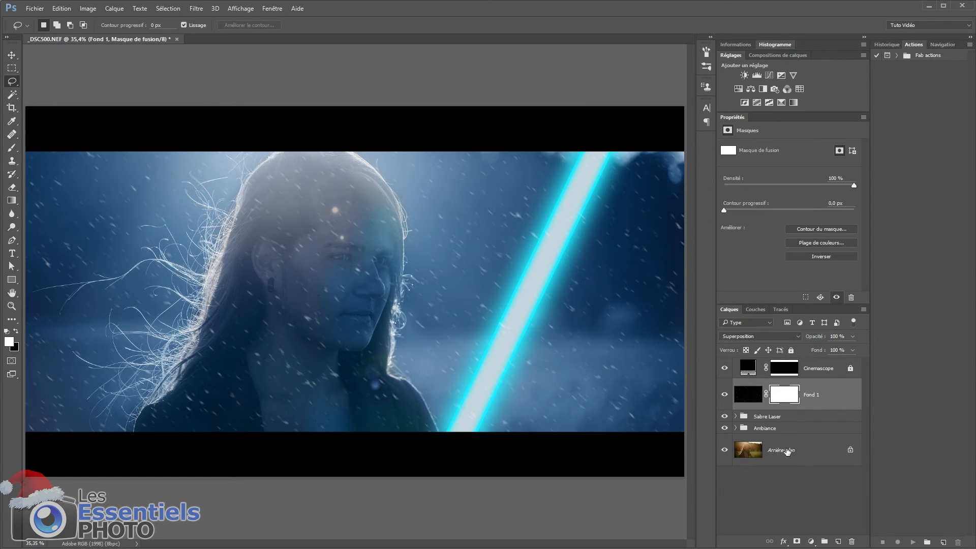
{"action": "key", "text": "b"}
{"action": "key", "text": "x"}
{"action": "mouse_move", "coordinate": [256, 379]}
{"action": "left_mouse_down"}
{"action": "mouse_move", "coordinate": [331, 189]}
{"action": "mouse_move", "coordinate": [374, 414]}
{"action": "left_mouse_up"}
{"action": "mouse_move", "coordinate": [459, 442]}
{"action": "left_mouse_down"}
{"action": "mouse_move", "coordinate": [446, 451]}
{"action": "mouse_move", "coordinate": [600, 148]}
{"action": "left_mouse_up"}
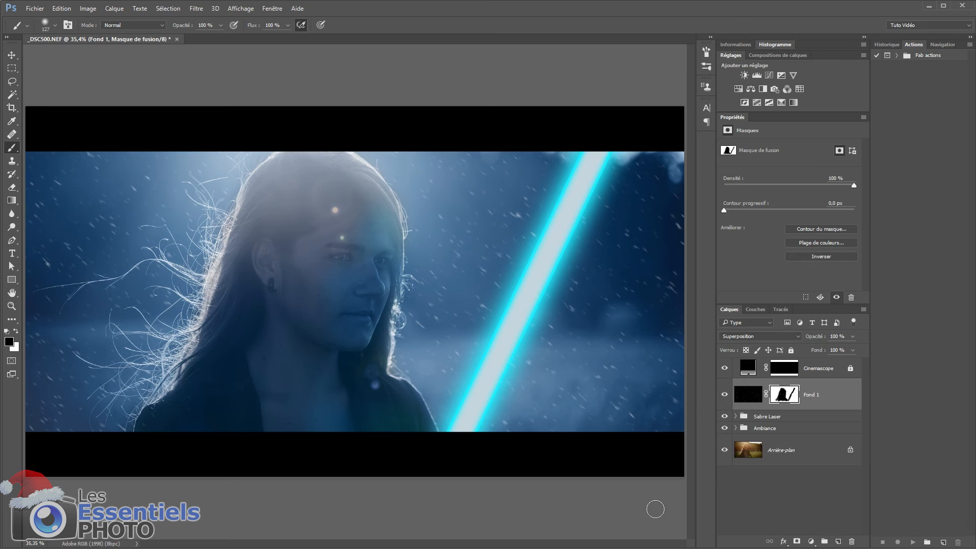
Add a black (000000) solid-colour fill layer above the Fond 1 snow layer.
{"action": "left_click", "coordinate": [810, 541]}
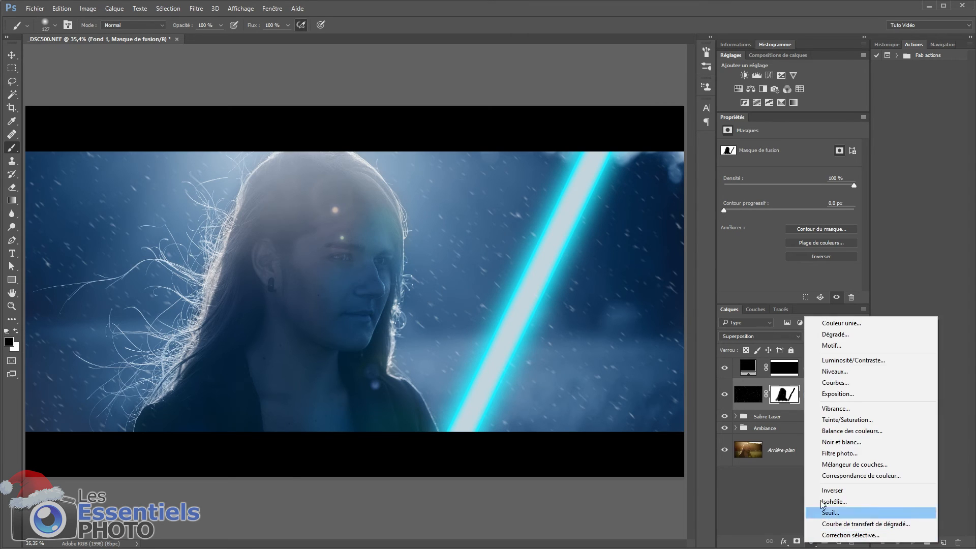
{"action": "left_click", "coordinate": [836, 323]}
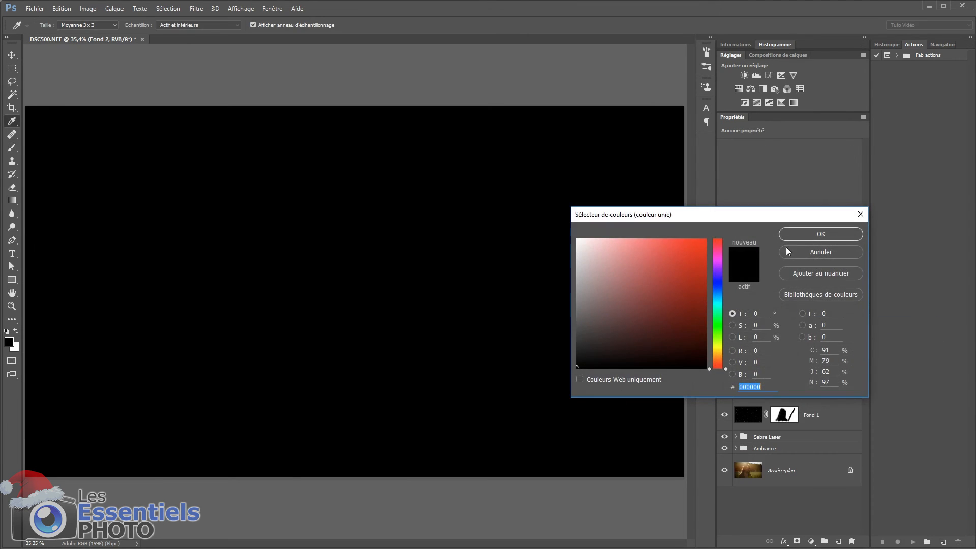
{"action": "left_click", "coordinate": [805, 233]}
Rasterize the Fond 2 fill layer and add 400 % Gaussian monochromatic noise to it.
{"action": "left_click", "coordinate": [196, 8]}
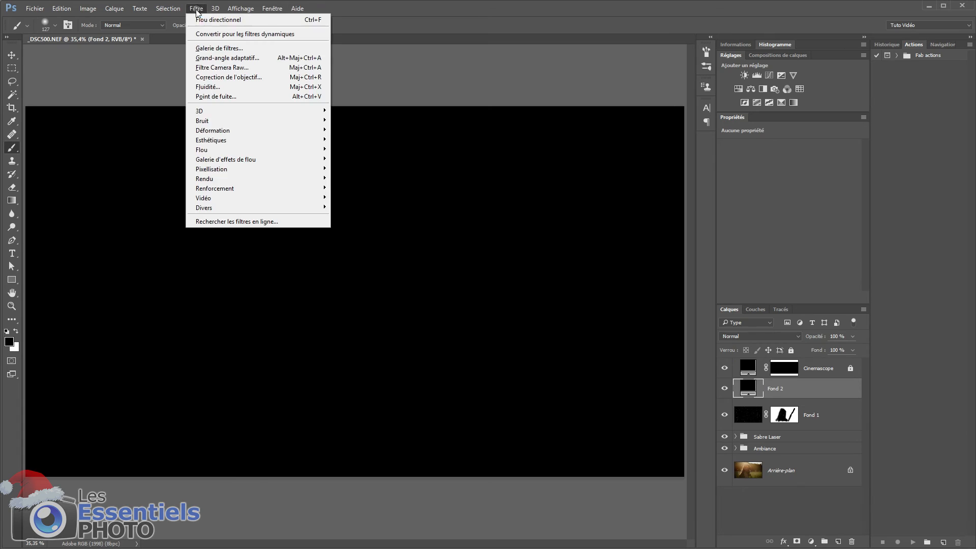
{"action": "mouse_move", "coordinate": [213, 122]}
{"action": "left_click", "coordinate": [138, 120]}
{"action": "left_click", "coordinate": [603, 213]}
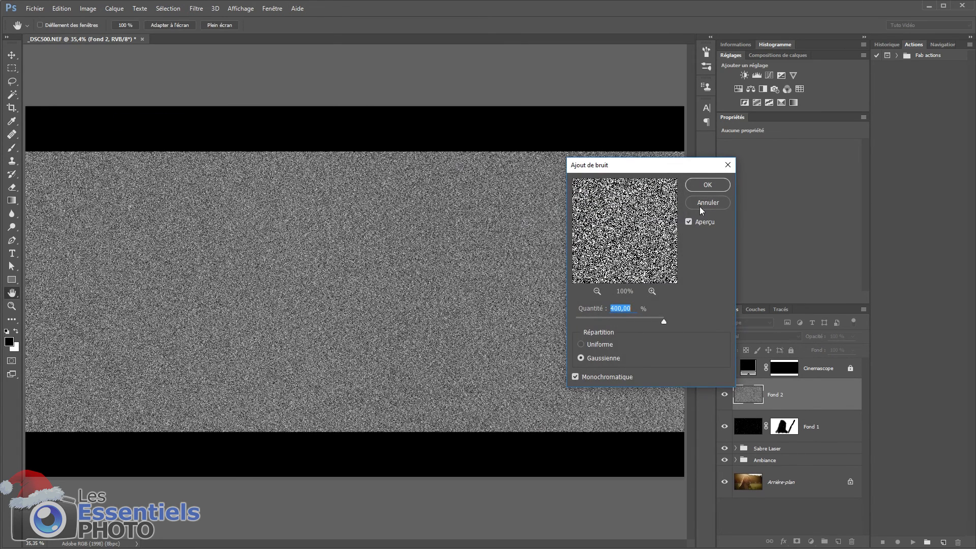
{"action": "left_click", "coordinate": [700, 186]}
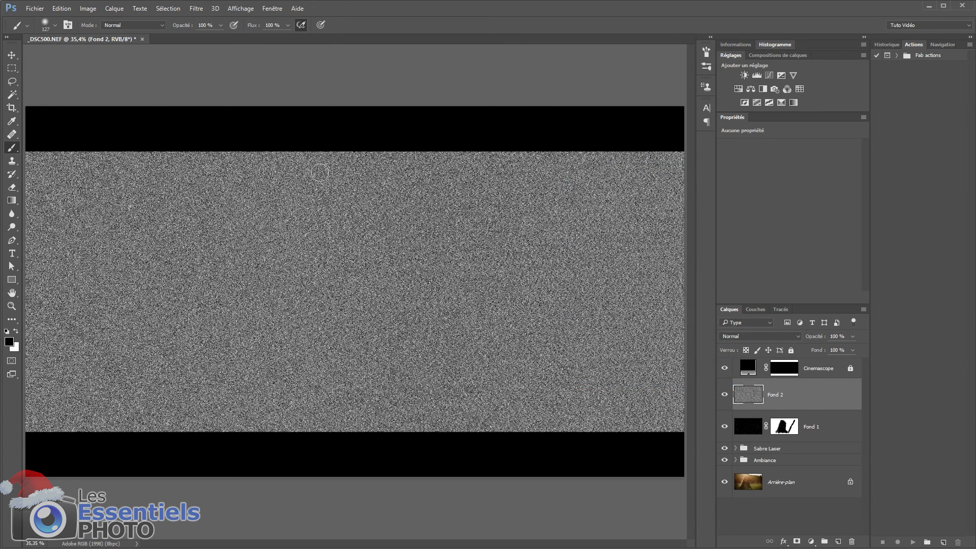
Apply three stacked Pinceau à sec filters (Epaisseur 10, Détail 10, Texture 1) to Fond 2 and set its blend mode to Superposition.
{"action": "left_click", "coordinate": [196, 8]}
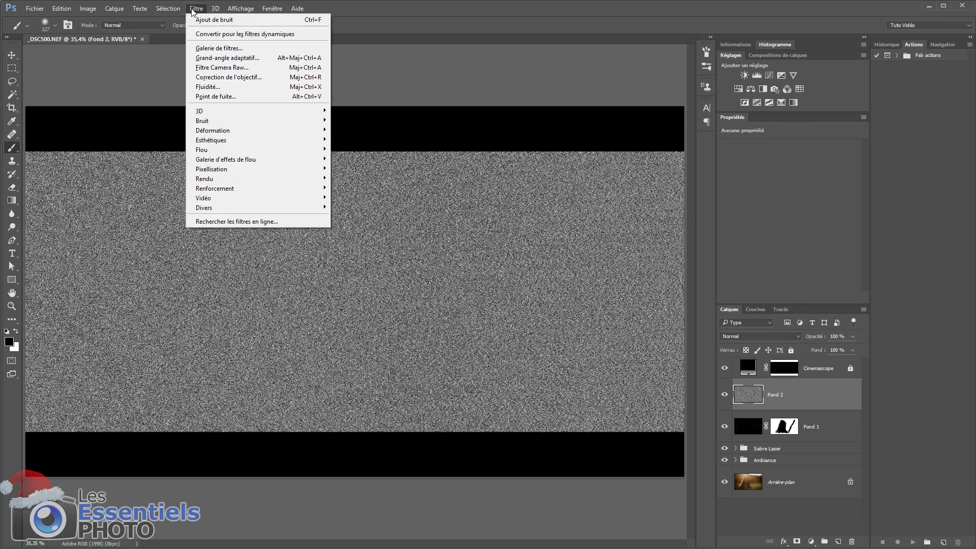
{"action": "left_click", "coordinate": [211, 51]}
{"action": "left_click", "coordinate": [487, 149]}
{"action": "left_click", "coordinate": [486, 116]}
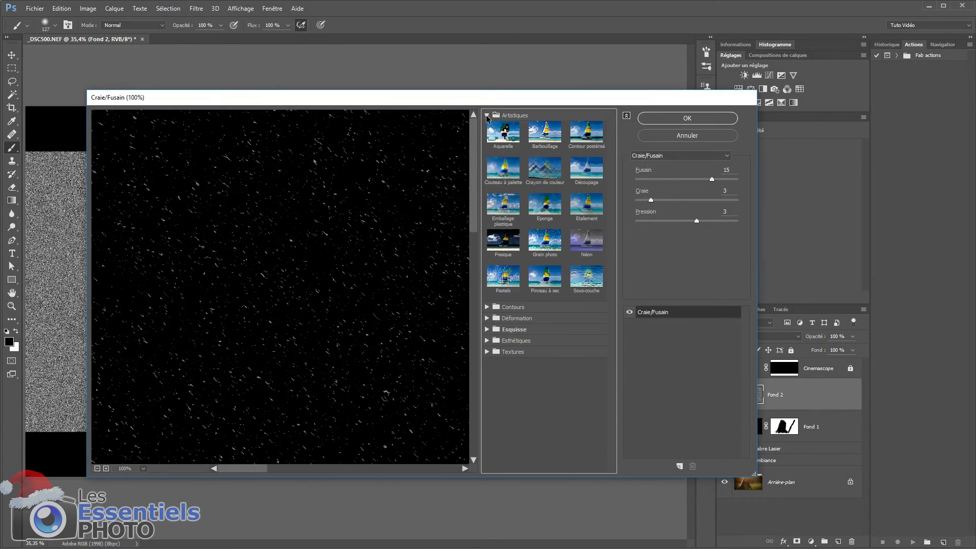
{"action": "left_click", "coordinate": [544, 277]}
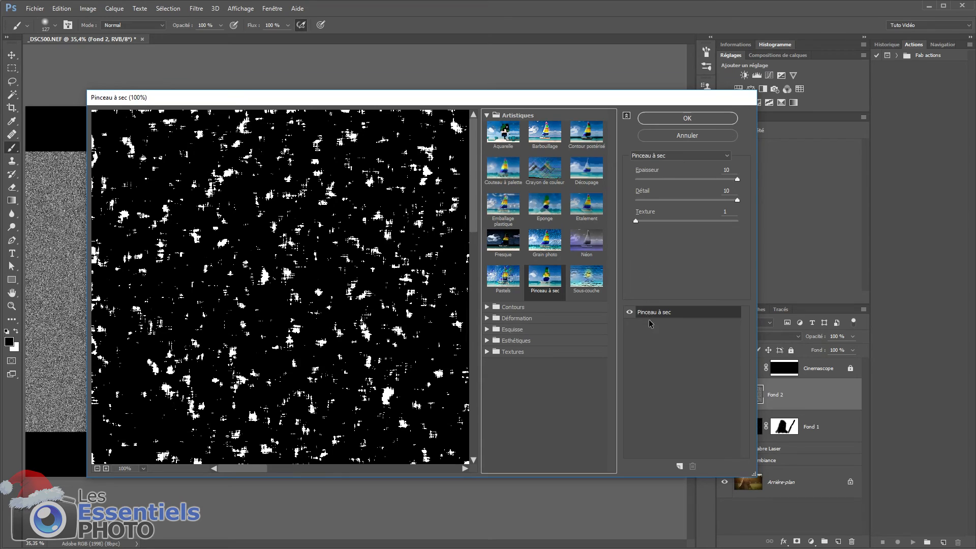
{"action": "left_click", "coordinate": [679, 466]}
{"action": "left_click", "coordinate": [679, 466]}
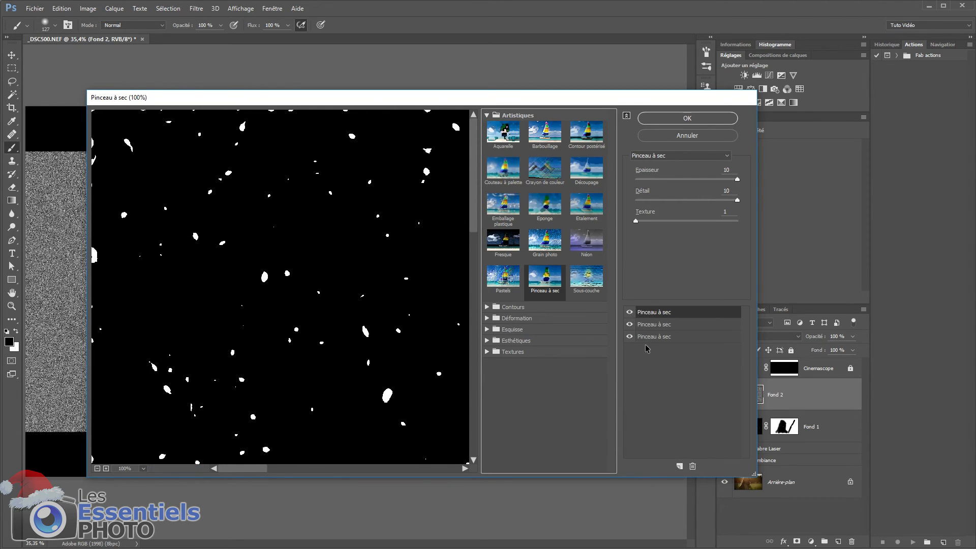
{"action": "left_click", "coordinate": [681, 120]}
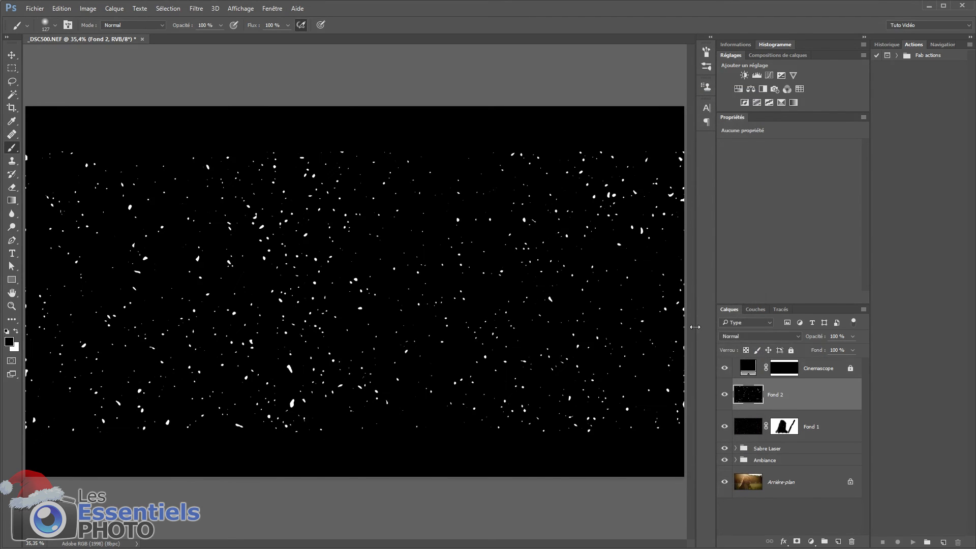
{"action": "left_click", "coordinate": [753, 334]}
{"action": "left_click", "coordinate": [746, 407]}
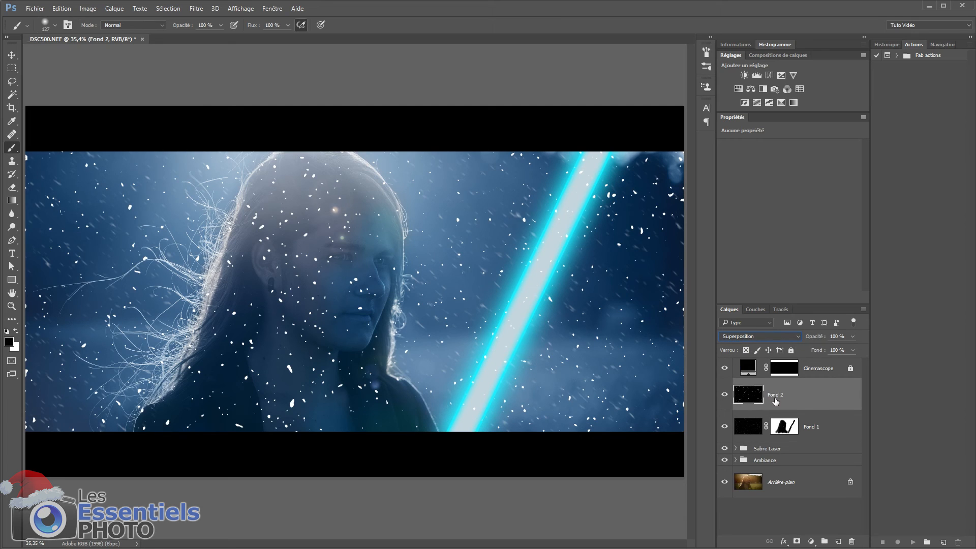
Duplicate the Fond 2 snow layer and scale the copy proportionally to 300 %.
{"action": "key", "text": "ctrl+j"}
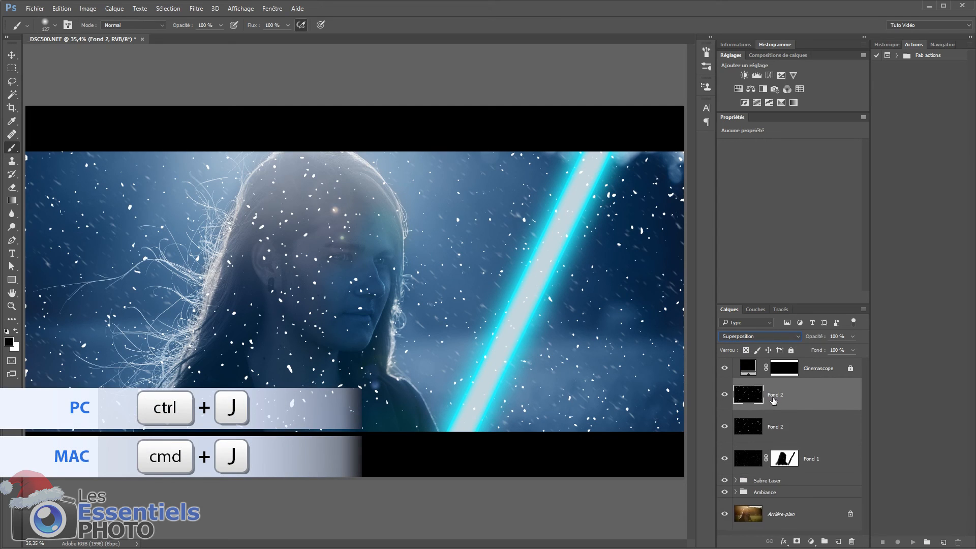
{"action": "key", "text": "ctrl+t"}
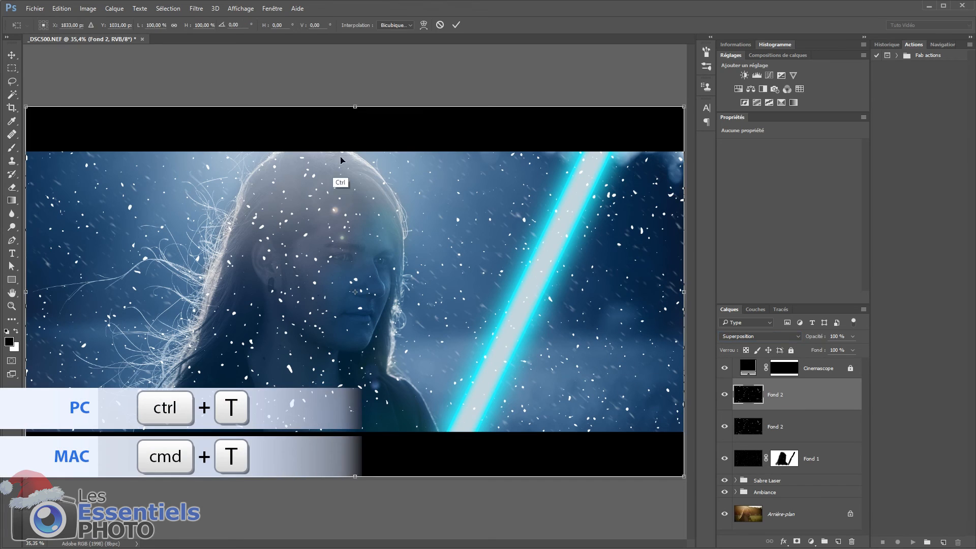
{"action": "left_click", "coordinate": [175, 25]}
{"action": "type", "text": "300"}
{"action": "key", "text": "Return"}
{"action": "key", "text": "b"}
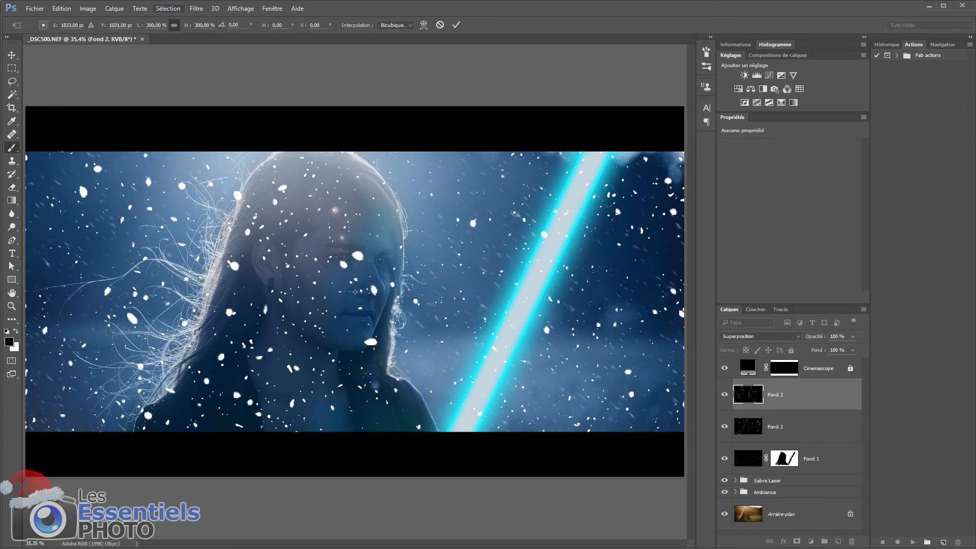
Apply a directional blur to the lower Fond 2 layer with an angle of -54° and a distance of 23 pixels.
{"action": "left_click", "coordinate": [782, 429]}
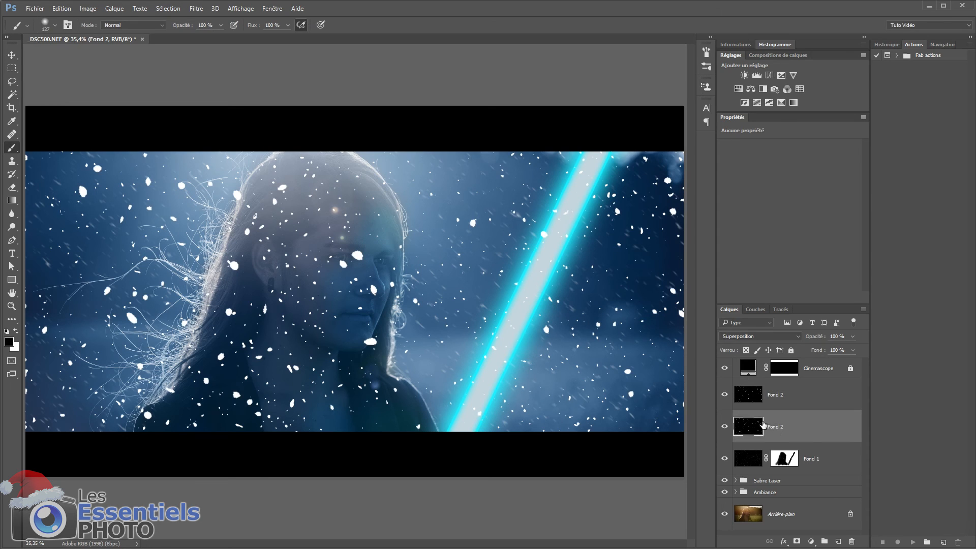
{"action": "left_click", "coordinate": [197, 8]}
{"action": "mouse_move", "coordinate": [214, 149]}
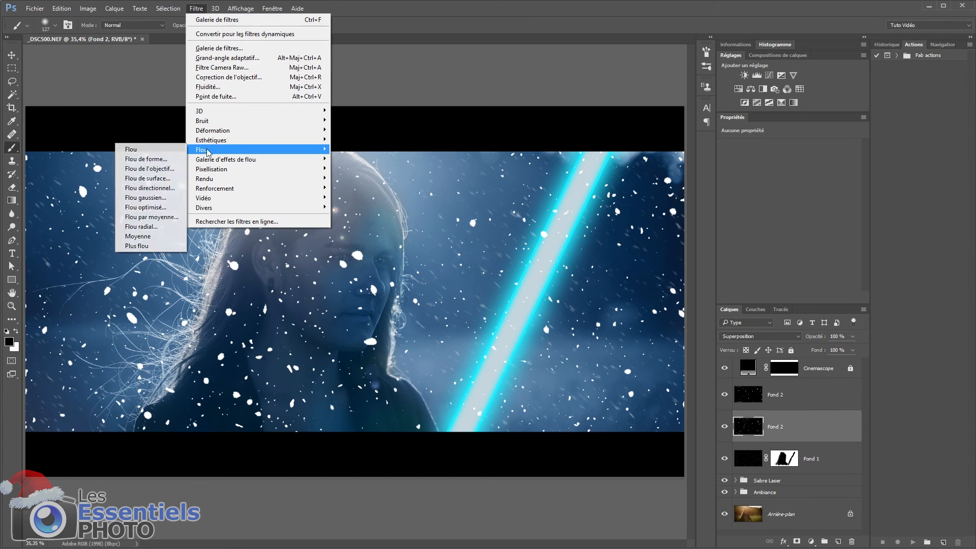
{"action": "left_click", "coordinate": [152, 188]}
{"action": "left_click", "coordinate": [719, 336]}
{"action": "left_click_drag", "start_coordinate": [640, 366], "coordinate": [645, 367]}
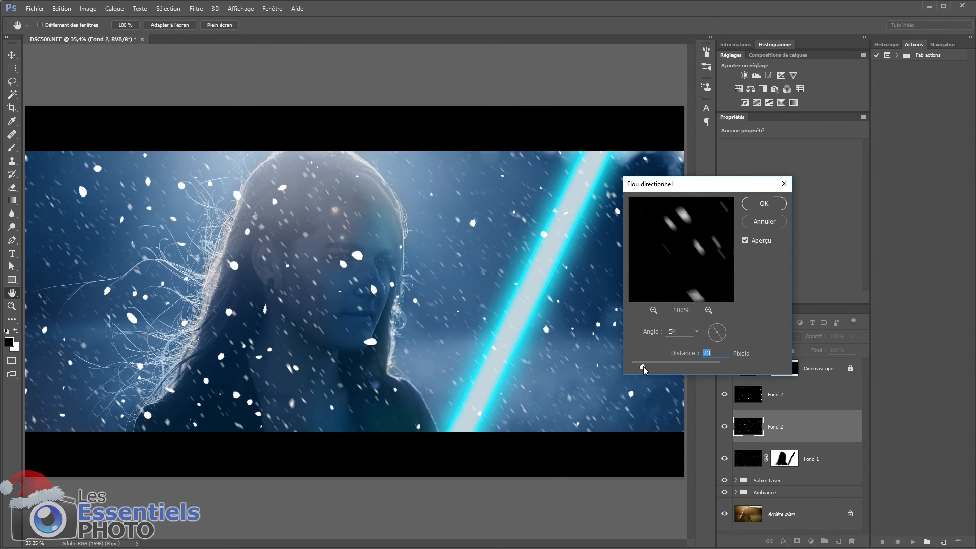
{"action": "left_click", "coordinate": [764, 203]}
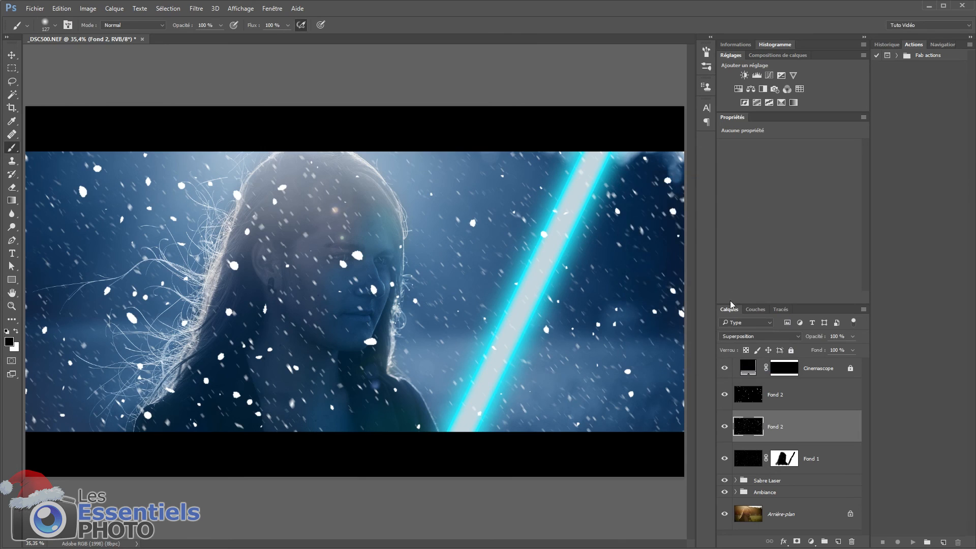
Apply a directional blur to the upper Fond 2 layer with an angle of -40° and a distance of 38 pixels.
{"action": "left_click", "coordinate": [773, 401]}
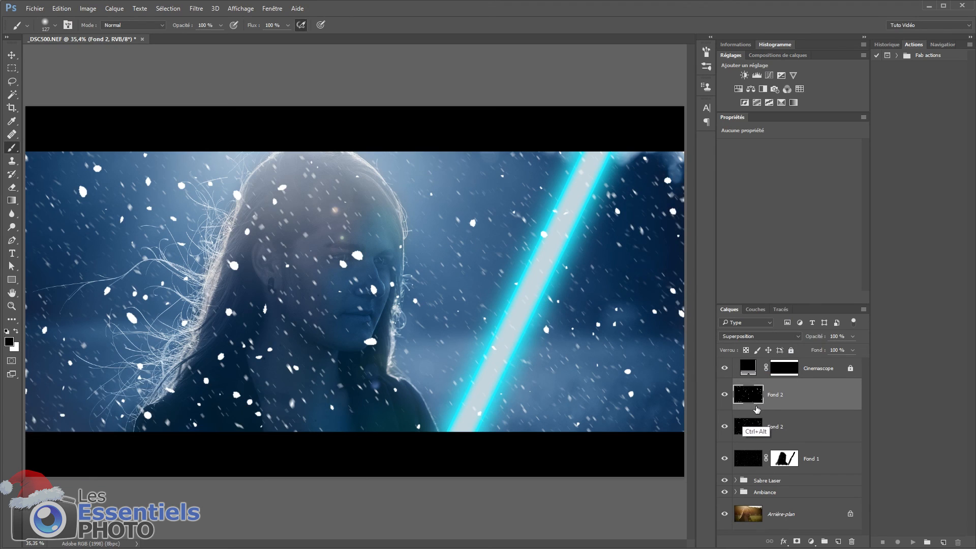
{"action": "key", "text": "ctrl+alt+f"}
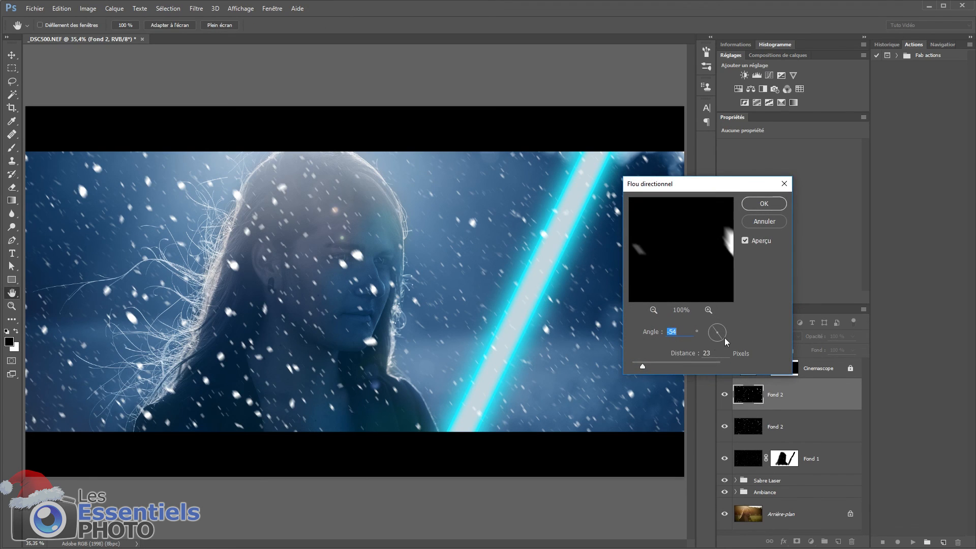
{"action": "left_click_drag", "start_coordinate": [720, 334], "coordinate": [722, 340]}
{"action": "left_click_drag", "start_coordinate": [643, 366], "coordinate": [654, 366]}
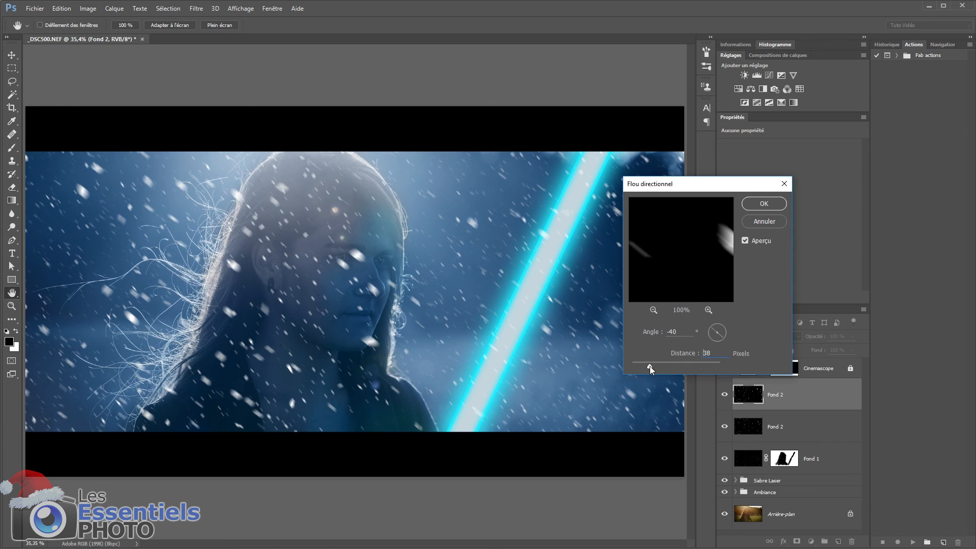
{"action": "key", "text": "b"}
{"action": "left_click", "coordinate": [764, 203]}
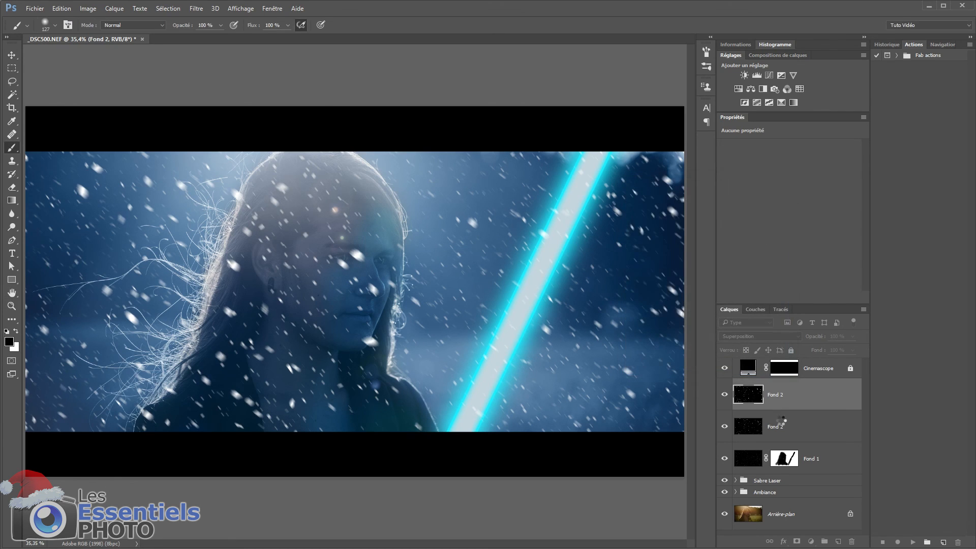
Add a mask to the lower Fond 2 layer and paint black over the person's face with a large soft brush.
{"action": "left_click", "coordinate": [780, 421]}
{"action": "left_click", "coordinate": [796, 541]}
{"action": "left_click_drag", "start_coordinate": [395, 359], "coordinate": [437, 359]}
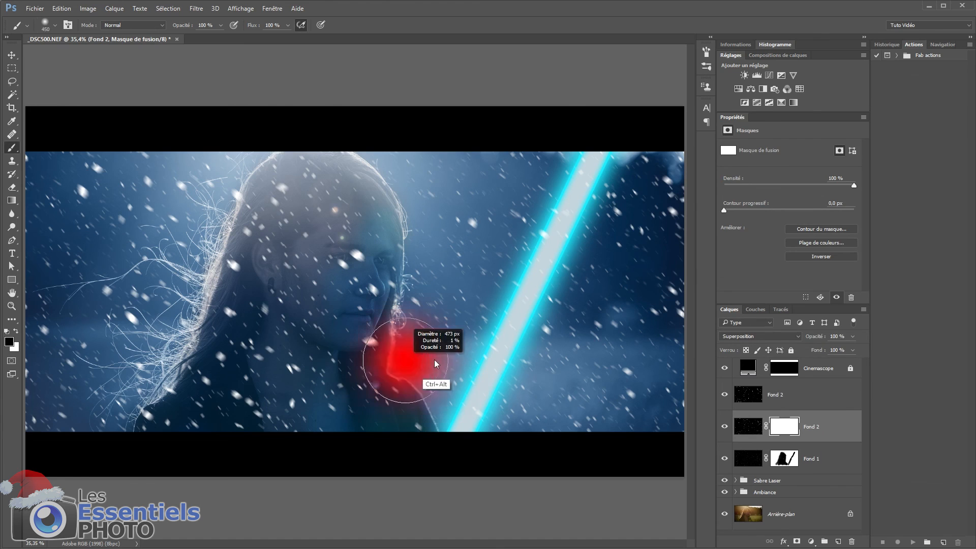
{"action": "mouse_move", "coordinate": [307, 351]}
{"action": "left_mouse_down"}
{"action": "mouse_move", "coordinate": [337, 273]}
{"action": "mouse_move", "coordinate": [357, 372]}
{"action": "left_mouse_up"}
Add a mask to the upper Fond 2 layer and paint out the large flakes on the face, hair and shoulder with a 376 px soft brush.
{"action": "left_click", "coordinate": [785, 396]}
{"action": "left_click", "coordinate": [797, 541]}
{"action": "left_click", "coordinate": [352, 273]}
{"action": "left_click", "coordinate": [254, 305]}
{"action": "left_click", "coordinate": [365, 356]}
{"action": "left_click", "coordinate": [329, 201]}
{"action": "left_click", "coordinate": [237, 405]}
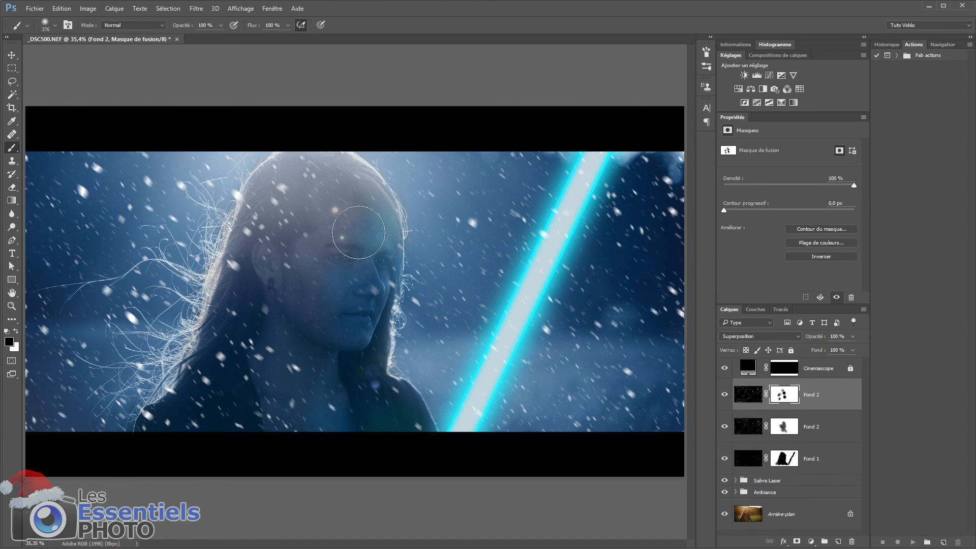
{"action": "left_click", "coordinate": [354, 258]}
Group the two Fond 2 layers and the Fond 1 layer and name the group Neige.
{"action": "left_click", "coordinate": [813, 460], "text": "shift"}
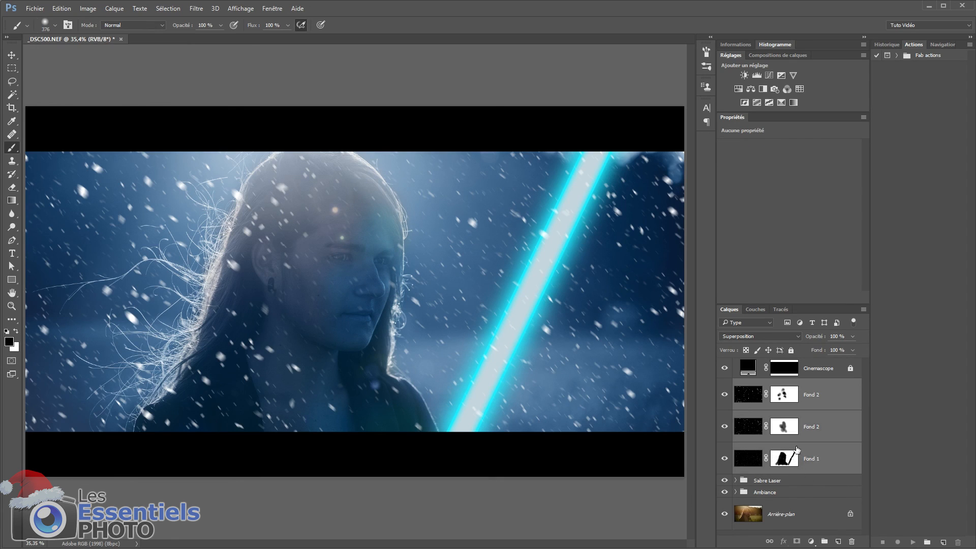
{"action": "key", "text": "ctrl+g"}
{"action": "double_click", "coordinate": [767, 385]}
{"action": "type", "text": "Neige"}
{"action": "key", "text": "Return"}
Group Cinemascope, Neige, Sabre Laser and Ambiance as Star wars, and toggle the group's visibility to compare with the original photo.
{"action": "left_click", "coordinate": [765, 407]}
{"action": "left_click", "coordinate": [802, 369], "text": "shift"}
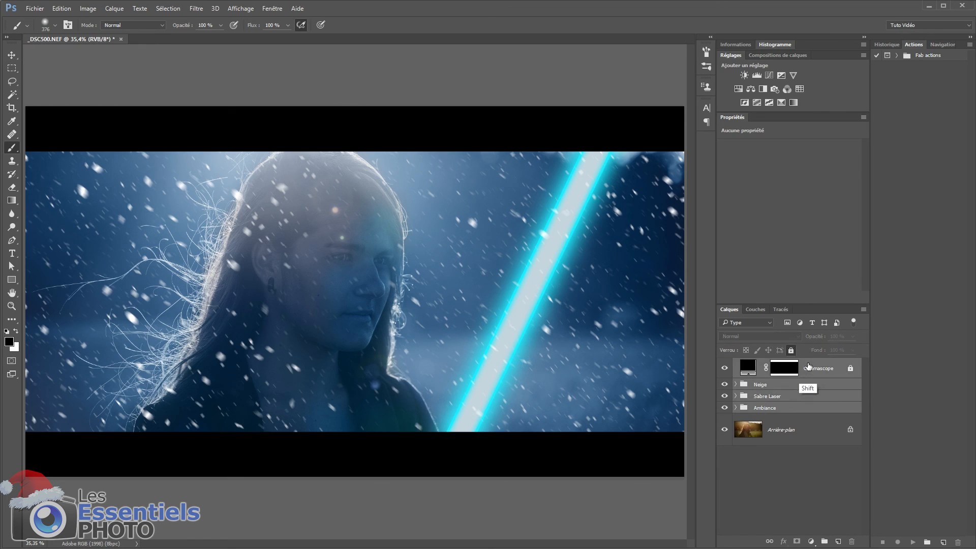
{"action": "key", "text": "ctrl+g"}
{"action": "key", "text": "e"}
{"action": "double_click", "coordinate": [768, 364]}
{"action": "type", "text": "Star wars"}
{"action": "key", "text": "Return"}
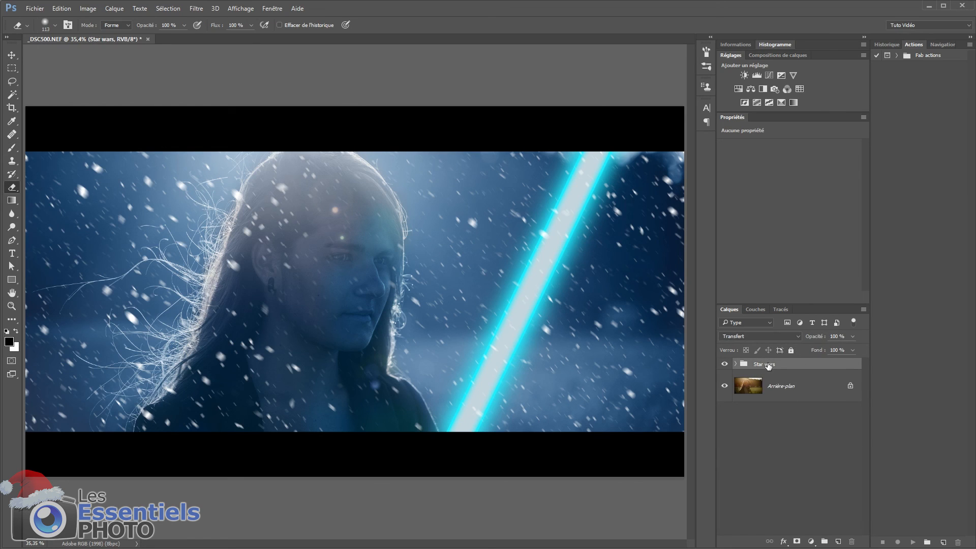
{"action": "left_click", "coordinate": [724, 363]}
{"action": "left_click", "coordinate": [724, 364]}
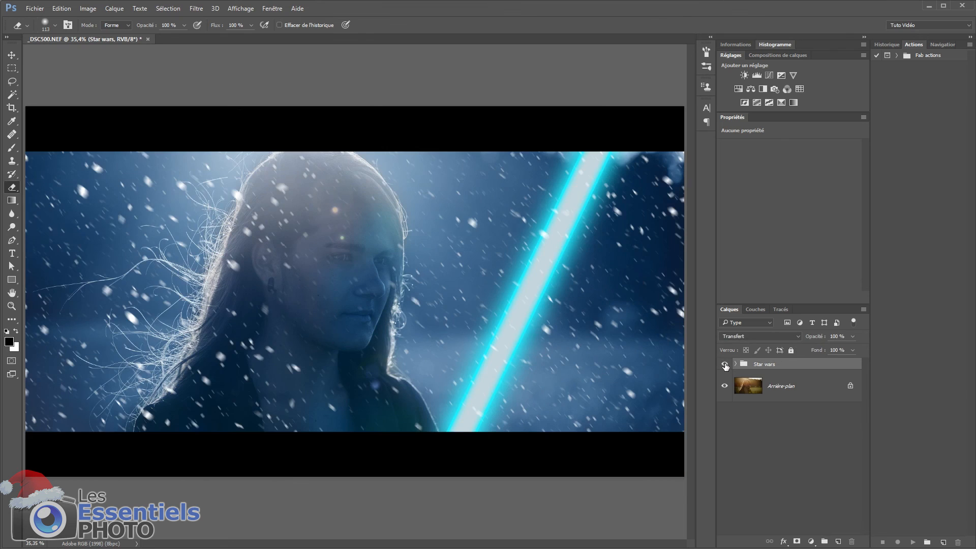